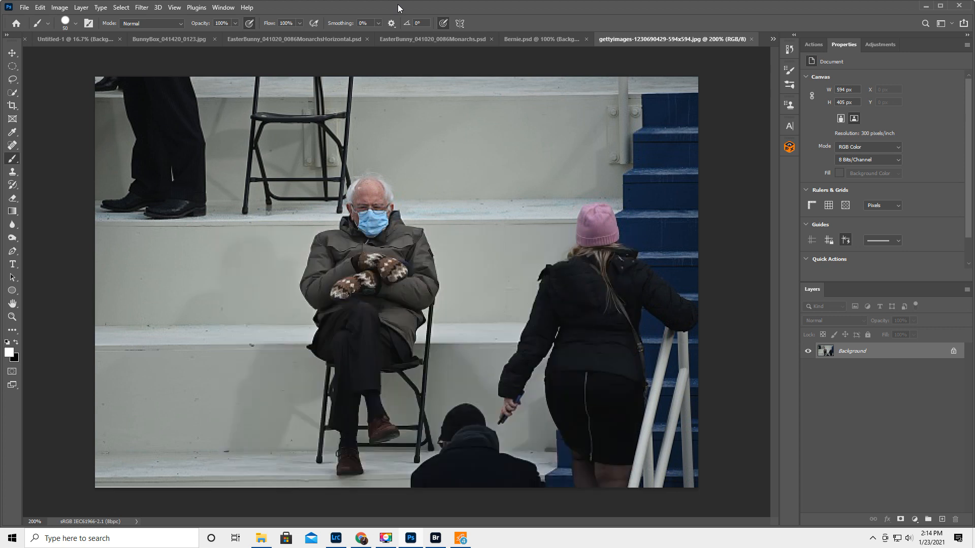
- Paint white over the background near the seated man: the standing figure, the empty chair and the people beside him
right_click(309, 291)
click(424, 305)
click(477, 4)
mouse_move(460, 409)
mouse_down()
mouse_move(460, 464)
mouse_move(435, 483)
mouse_move(442, 489)
mouse_move(485, 437)
mouse_move(530, 318)
mouse_up()
drag(585, 222, 641, 133)
mouse_move(336, 138)
mouse_down()
mouse_move(339, 76)
mouse_move(275, 132)
mouse_move(224, 104)
mouse_move(86, 96)
mouse_move(335, 126)
mouse_move(334, 163)
mouse_move(277, 194)
mouse_move(226, 169)
mouse_move(228, 153)
mouse_move(277, 175)
mouse_up()
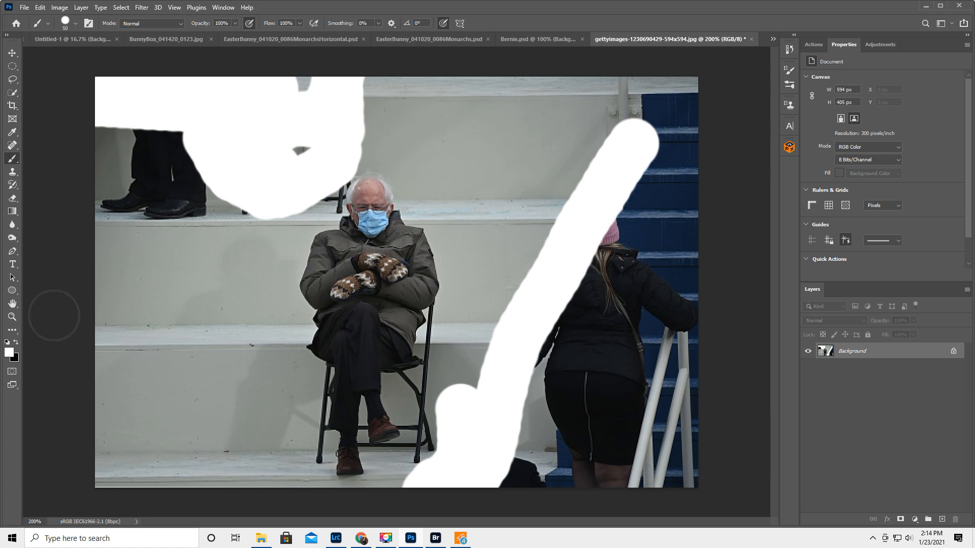
- Paint white over the leftover leg of the empty chair beside the seated man's head using a smaller brush
click(12, 316)
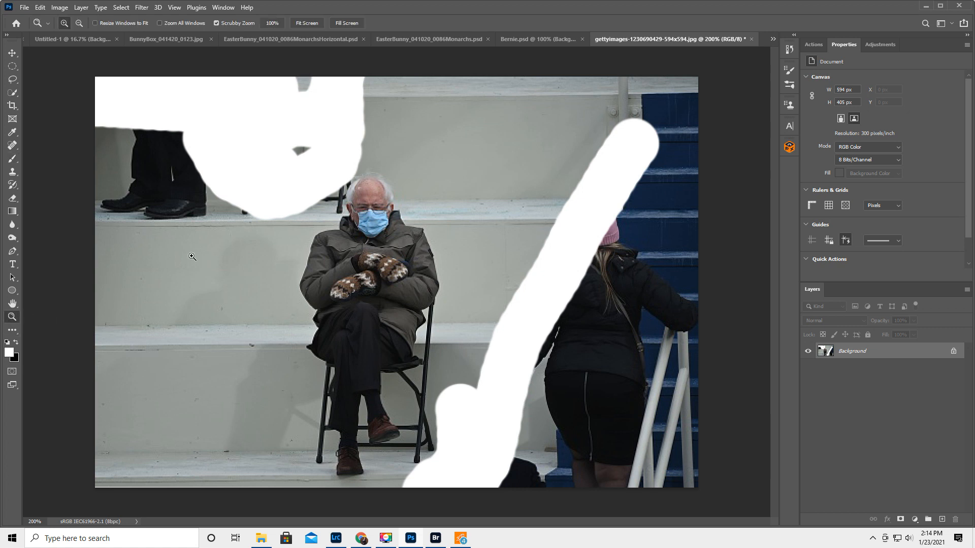
click(319, 199)
click(370, 222)
click(13, 160)
key(bracketleft)
key(bracketleft)
key(bracketleft)
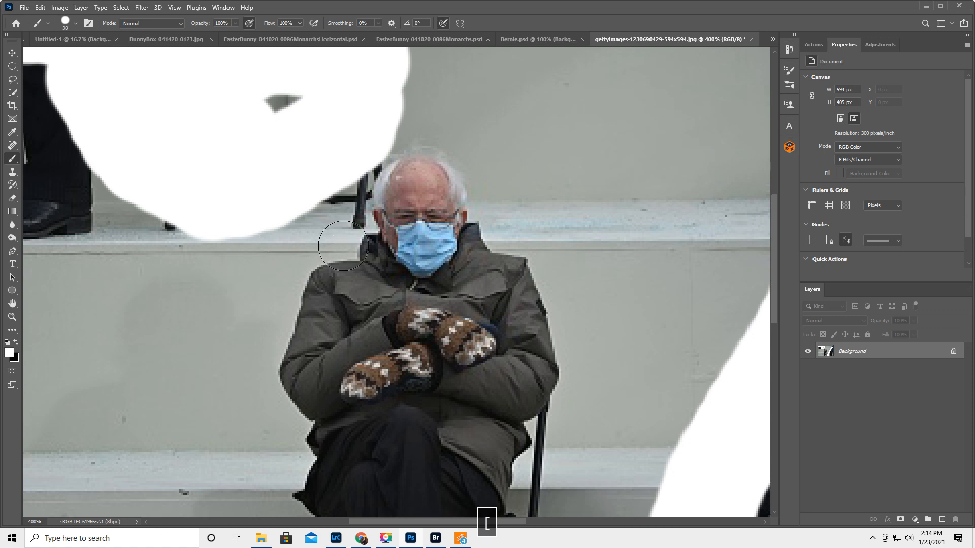
mouse_move(354, 223)
mouse_down()
mouse_move(356, 173)
mouse_move(346, 168)
mouse_move(368, 180)
mouse_move(380, 157)
mouse_up()
key(bracketleft)
key(bracketleft)
key(bracketleft)
key(bracketleft)
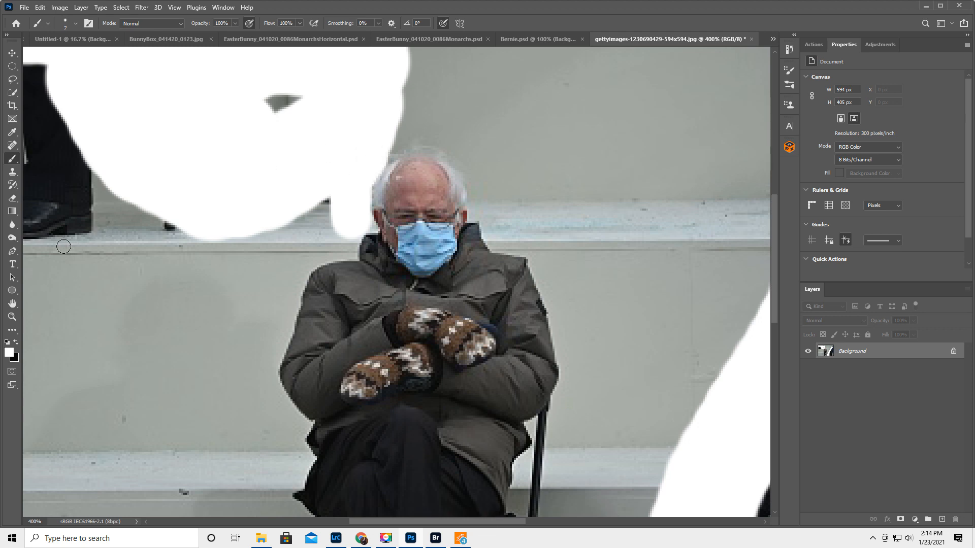
- Select the seated man and his chair with a rectangular Object Selection around the whole figure
click(13, 315)
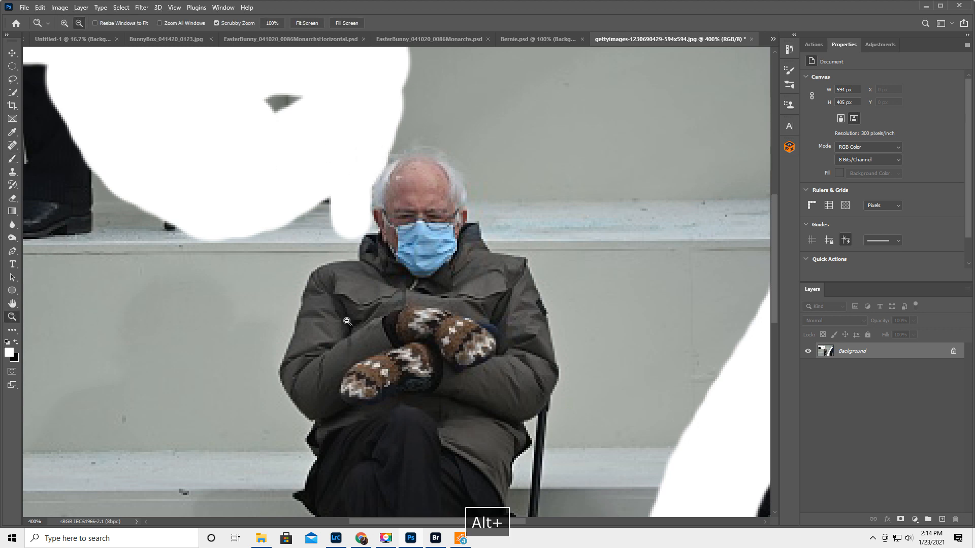
alt+click(346, 320)
alt+click(346, 321)
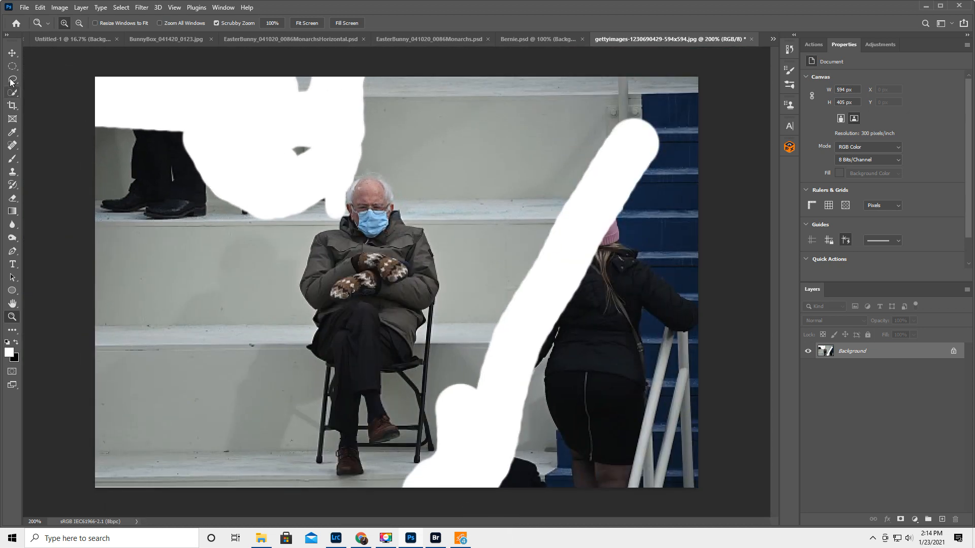
click(11, 98)
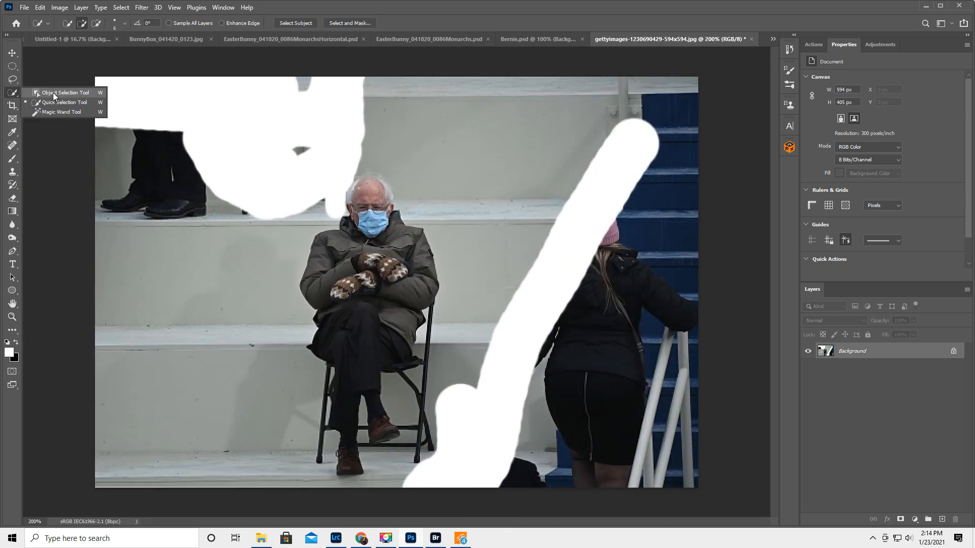
click(57, 93)
click(13, 93)
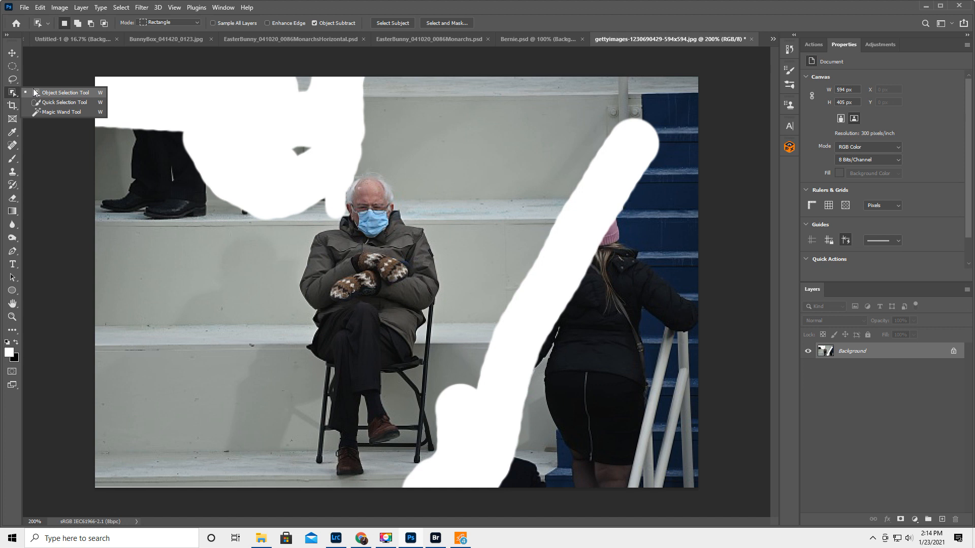
click(48, 93)
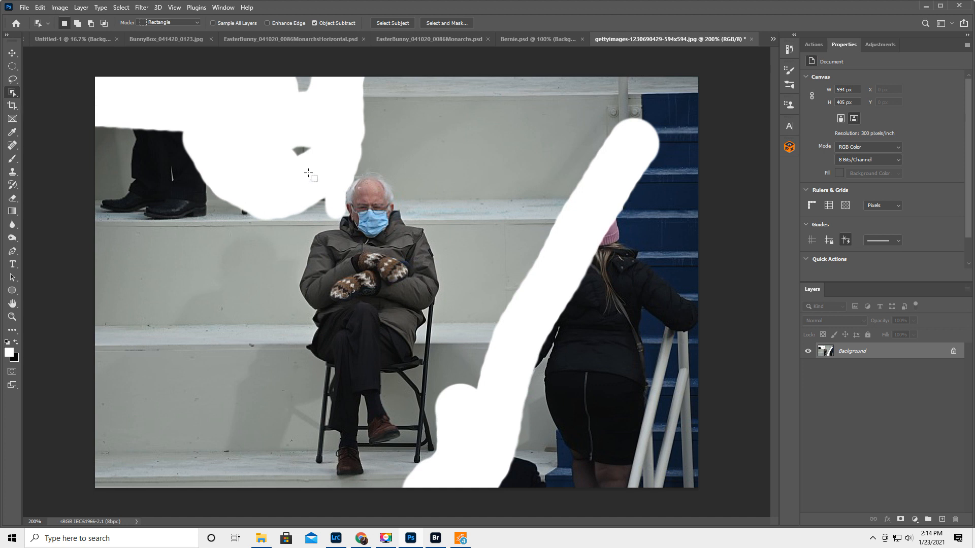
drag(302, 163, 443, 480)
- Add the chair's front leg on the man's trouser side to the selection with a smaller Quick Selection brush
click(12, 316)
click(389, 347)
scroll(390, 347, down, 1)
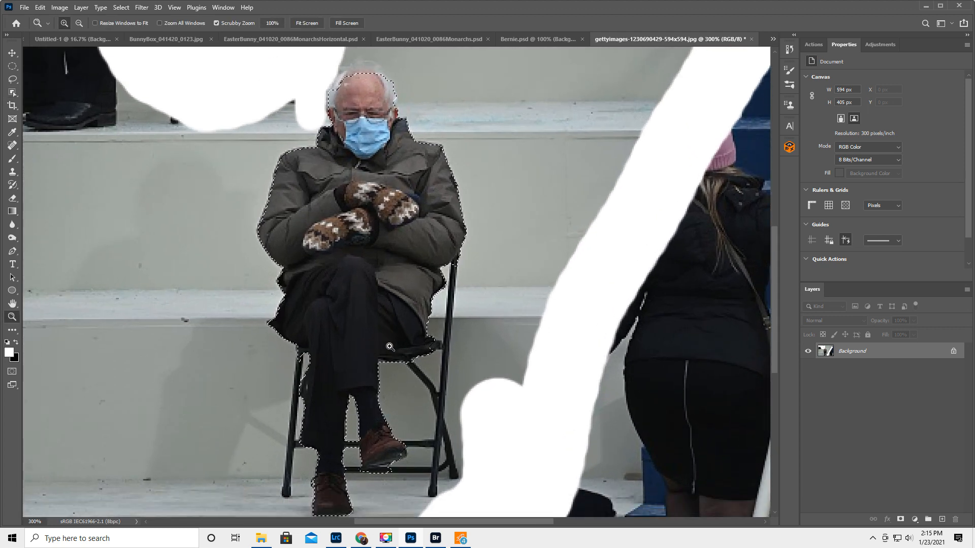
scroll(390, 347, down, 1)
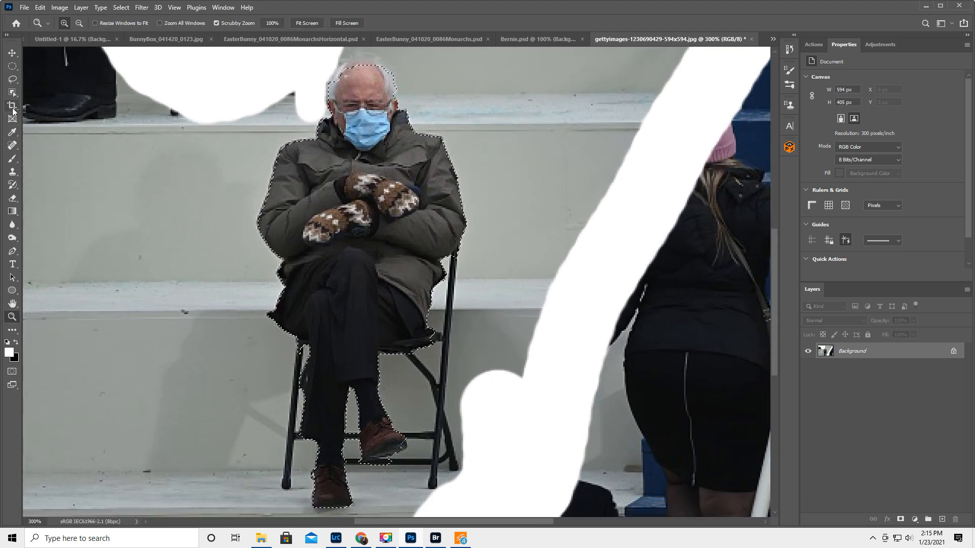
click(12, 93)
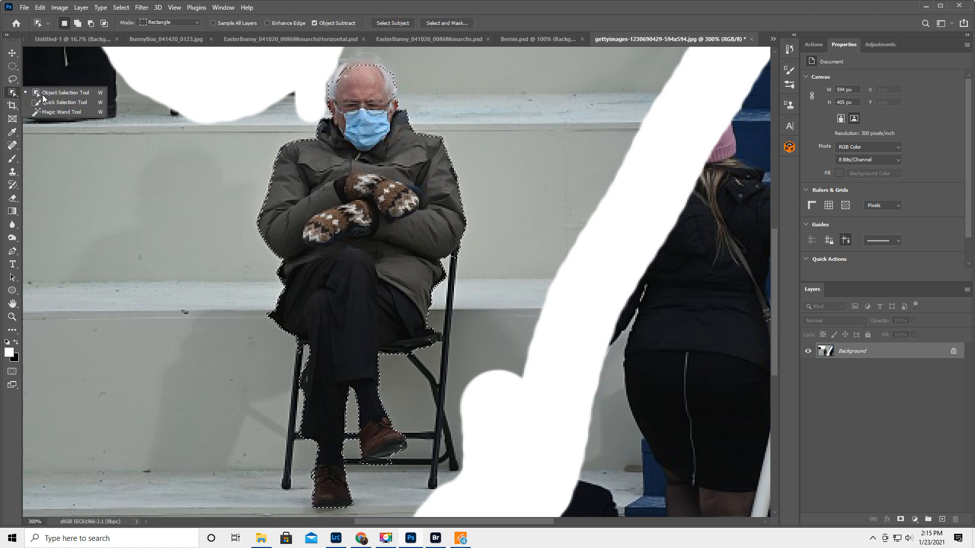
click(54, 102)
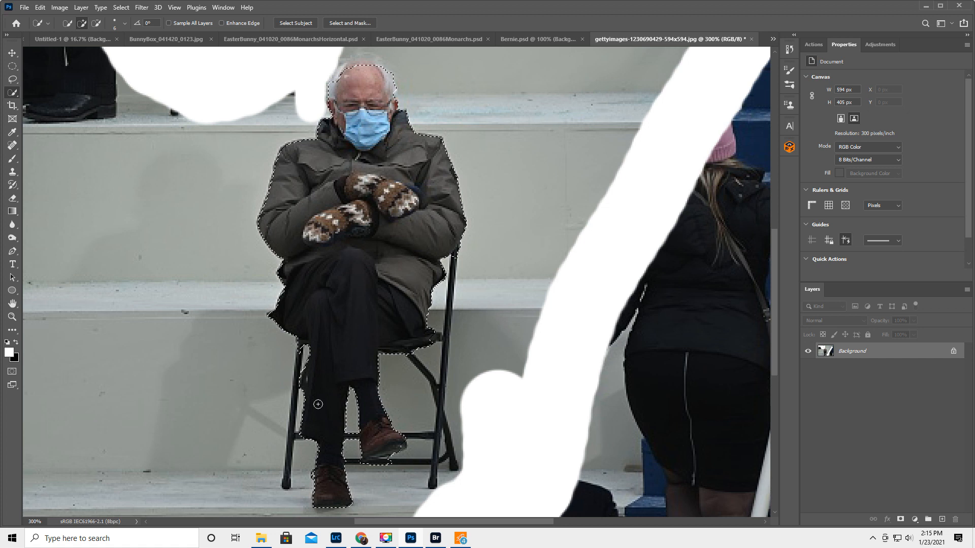
key(bracketleft)
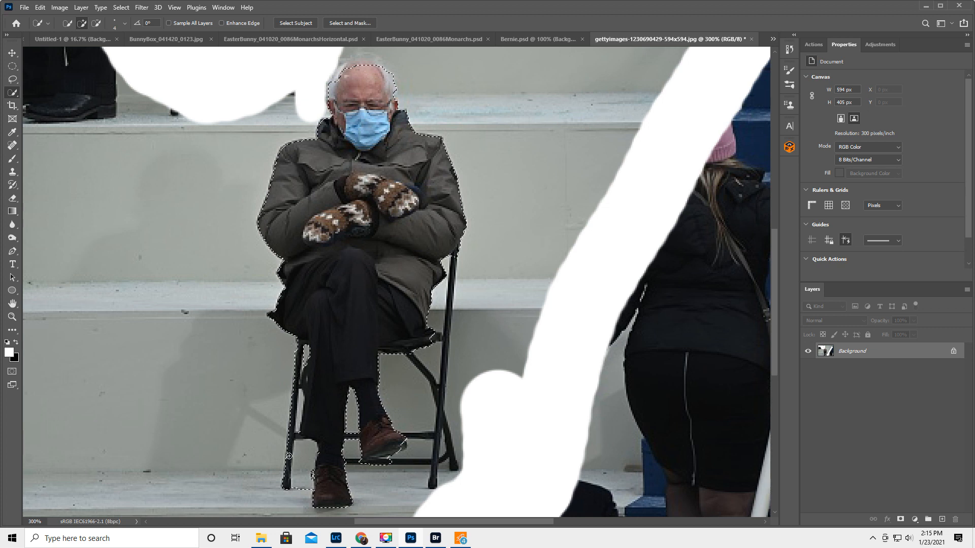
drag(288, 436, 295, 406)
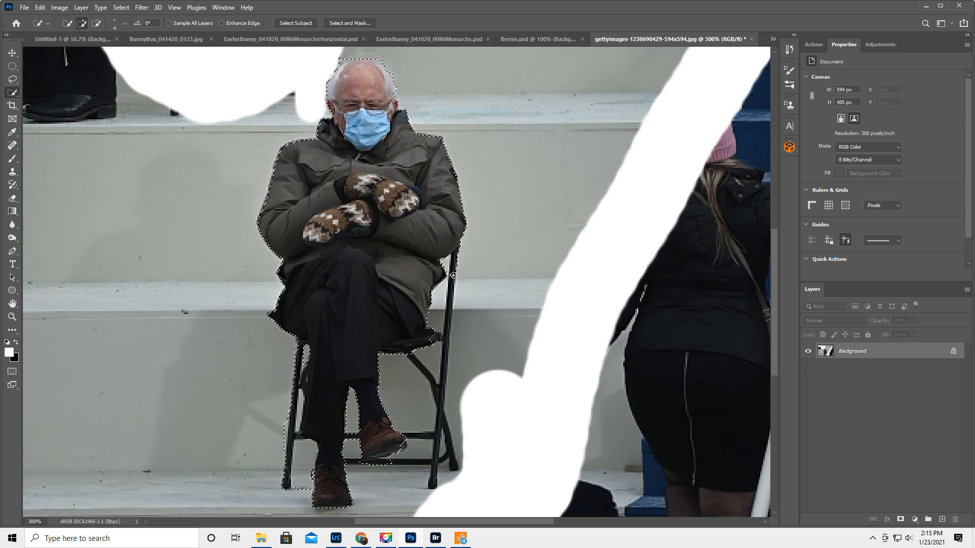
- Add the chair's backrest post and rear leg to the selection, and subtract the background beside the frame and under the seat
mouse_move(453, 297)
mouse_down()
mouse_move(447, 335)
mouse_move(426, 333)
mouse_move(444, 366)
mouse_move(451, 459)
mouse_up()
key(alt)
drag(472, 277, 470, 334)
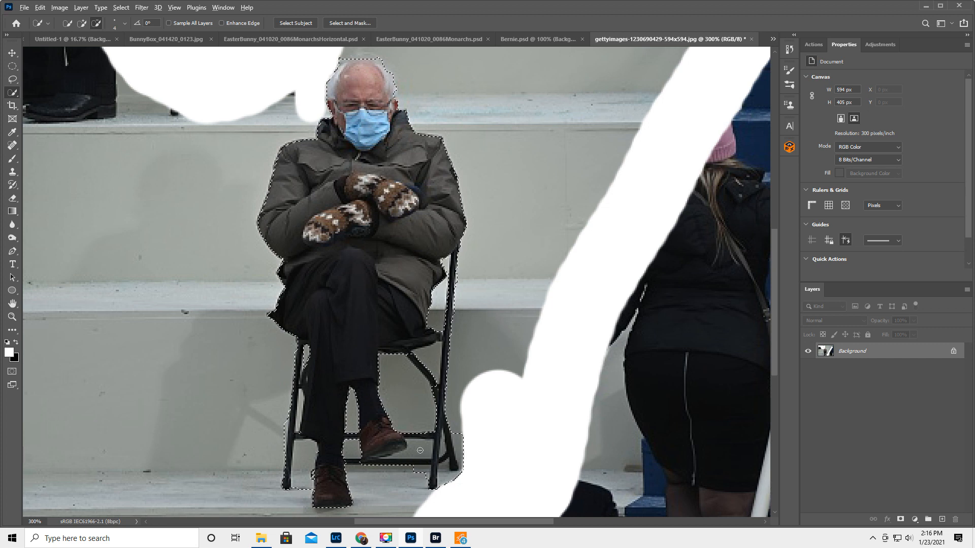
drag(421, 451, 412, 450)
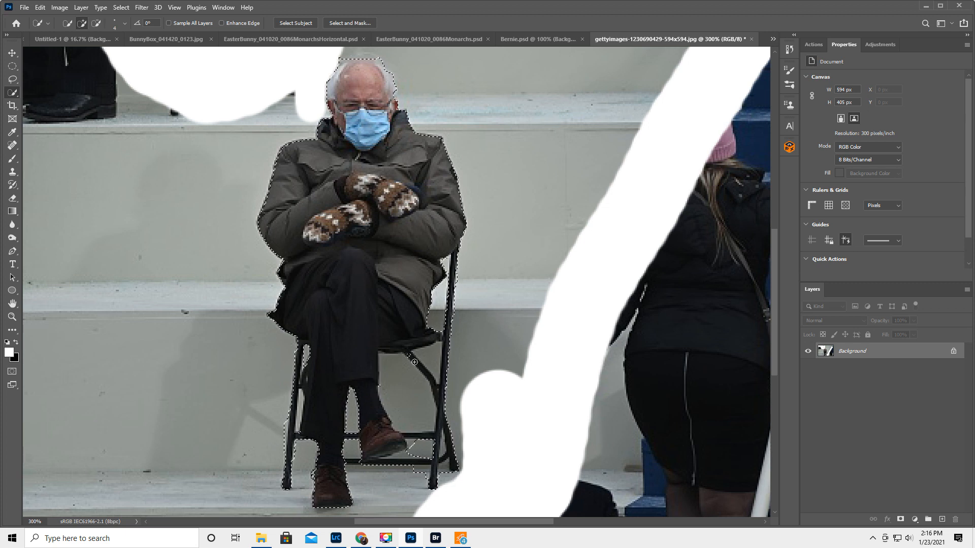
key(alt)
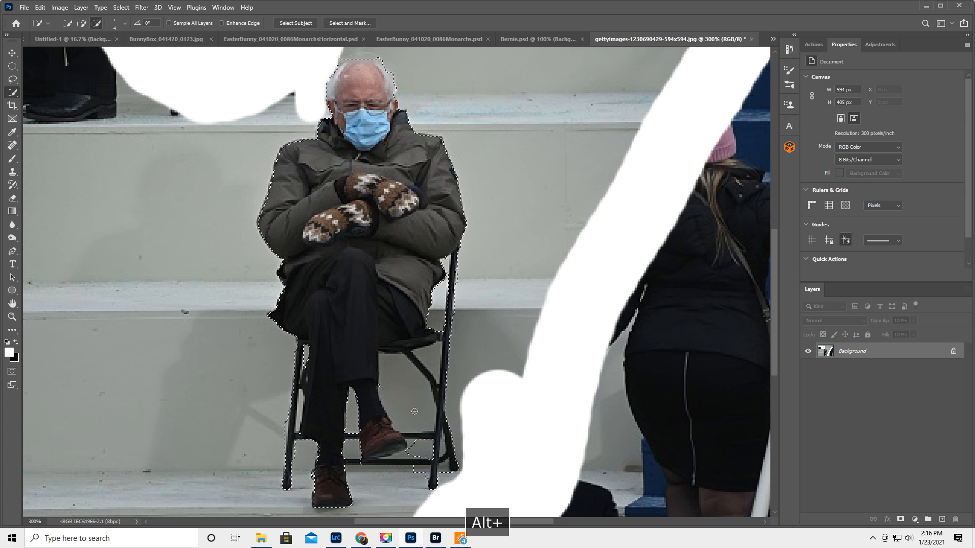
drag(412, 408, 404, 385)
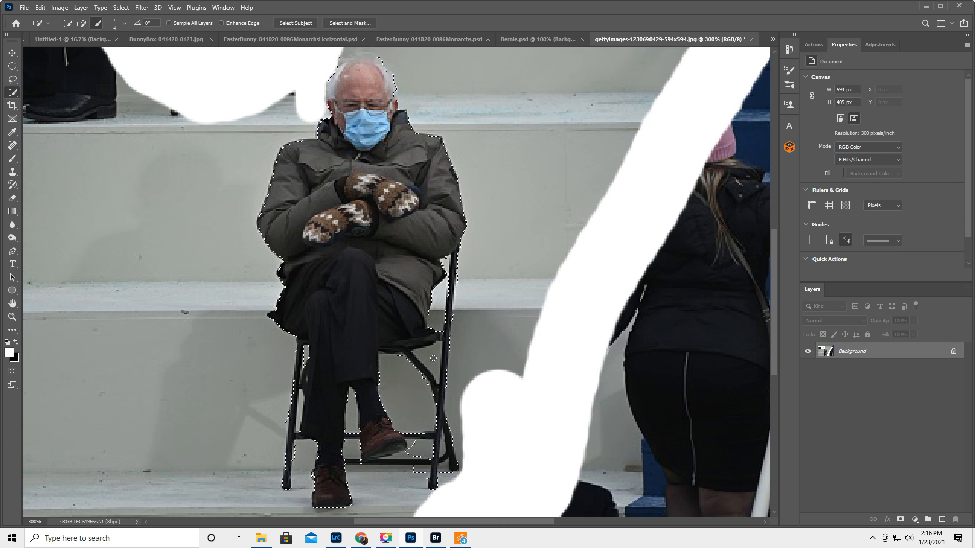
key(alt)
key(alt)
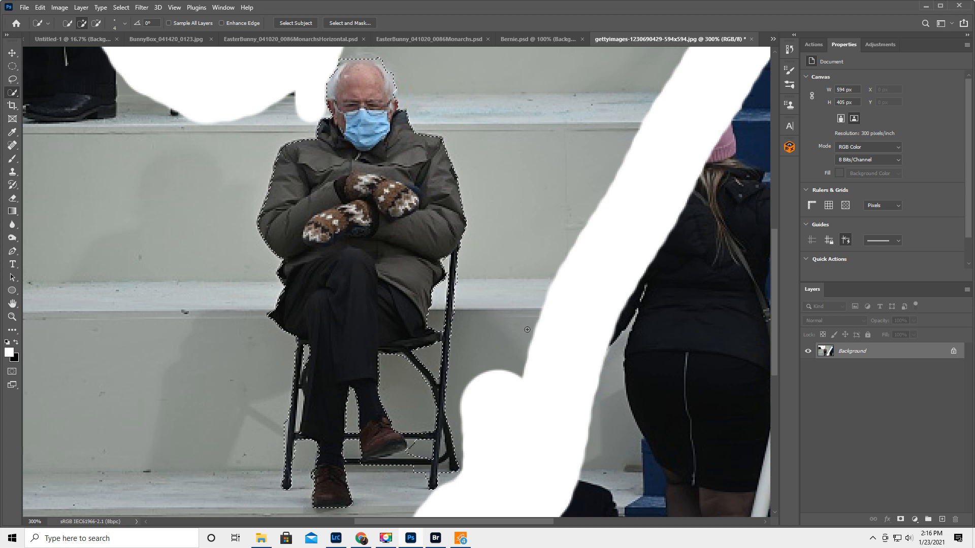
- Open the selection in Select and Mask and refine the edge around the man's hair
click(352, 23)
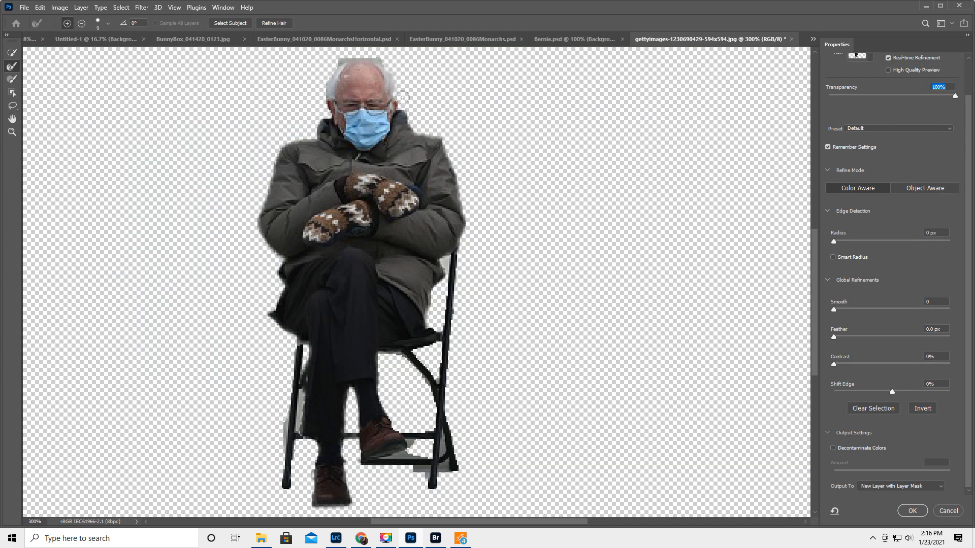
key(bracketleft)
key(bracketleft)
key(bracketleft)
key(bracketleft)
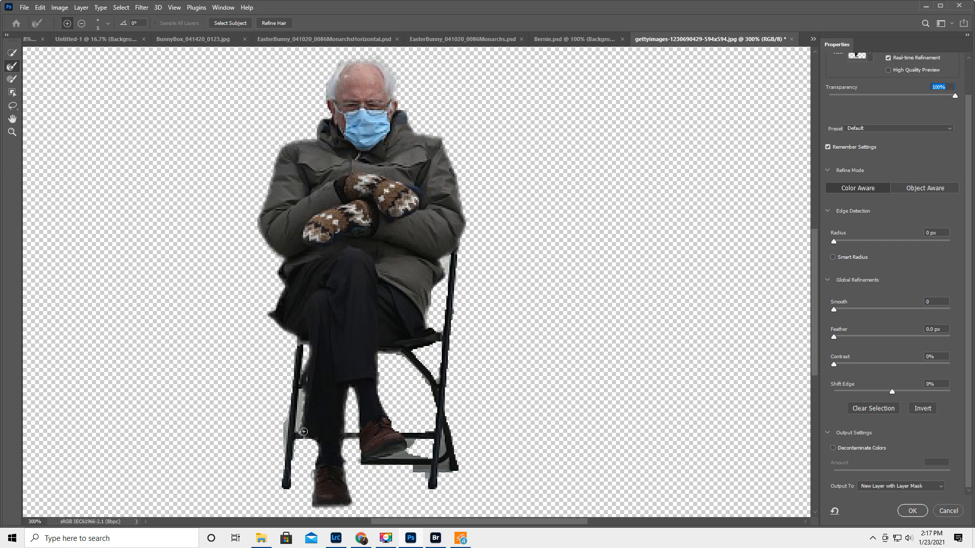
- Refine the edges around the chair legs and raised shoe, and output the cut-out as New Layer with Layer Mask
drag(283, 450, 281, 407)
key(bracketleft)
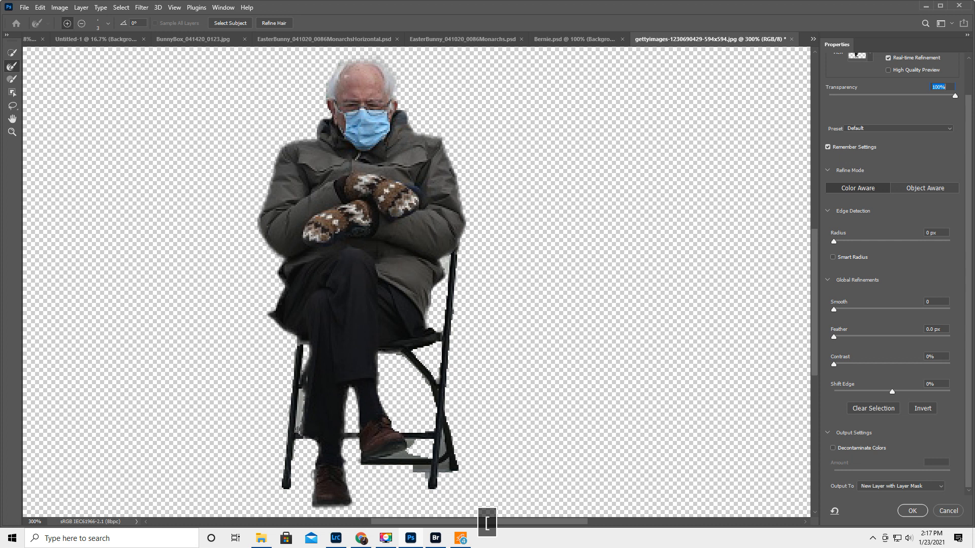
drag(300, 414, 301, 389)
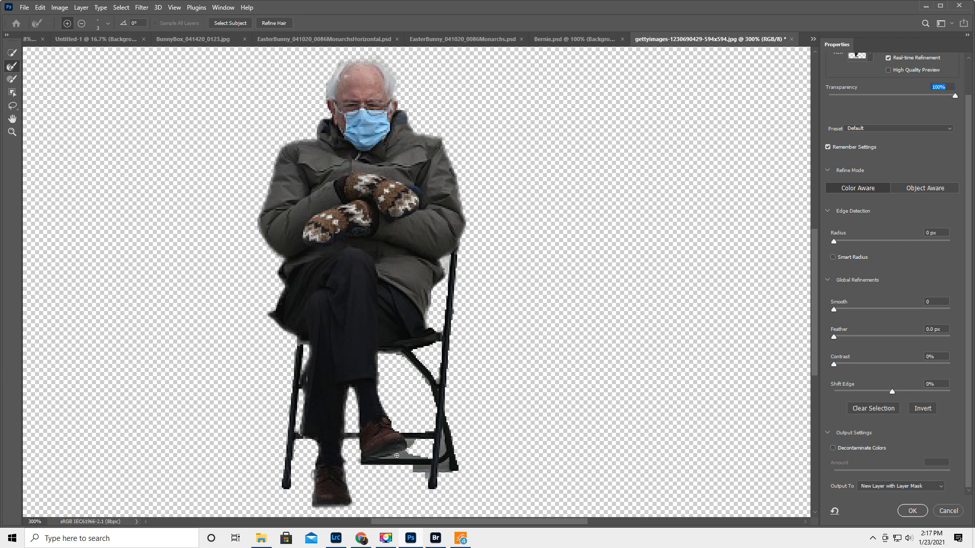
drag(424, 452, 408, 454)
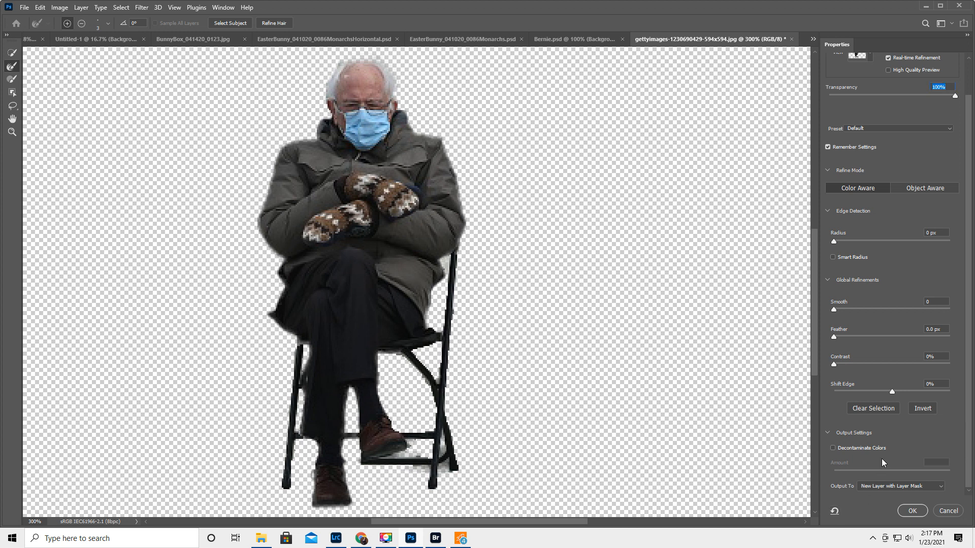
click(917, 510)
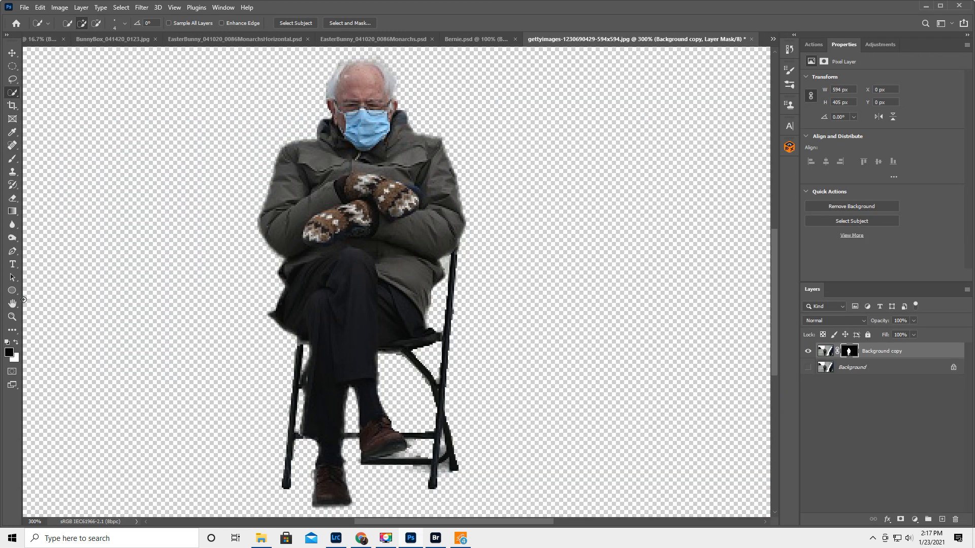
- Target the Background copy layer's mask around the chair's feet and ready a black brush at 100% hardness
click(12, 317)
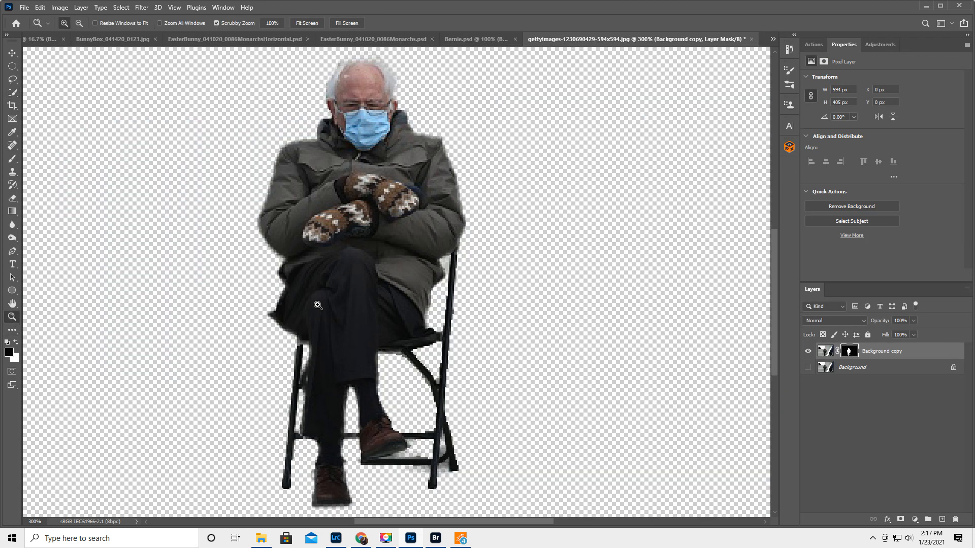
alt+click(319, 278)
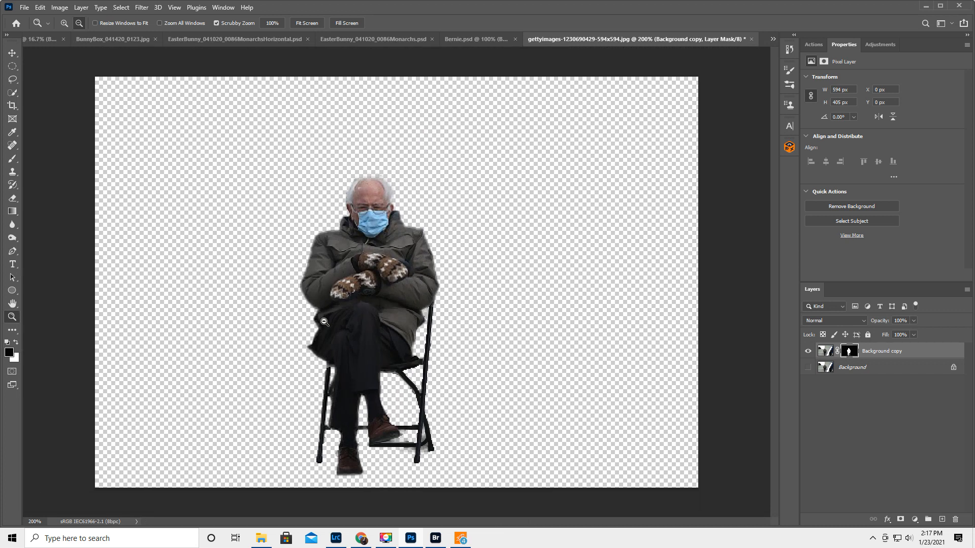
click(418, 442)
click(424, 443)
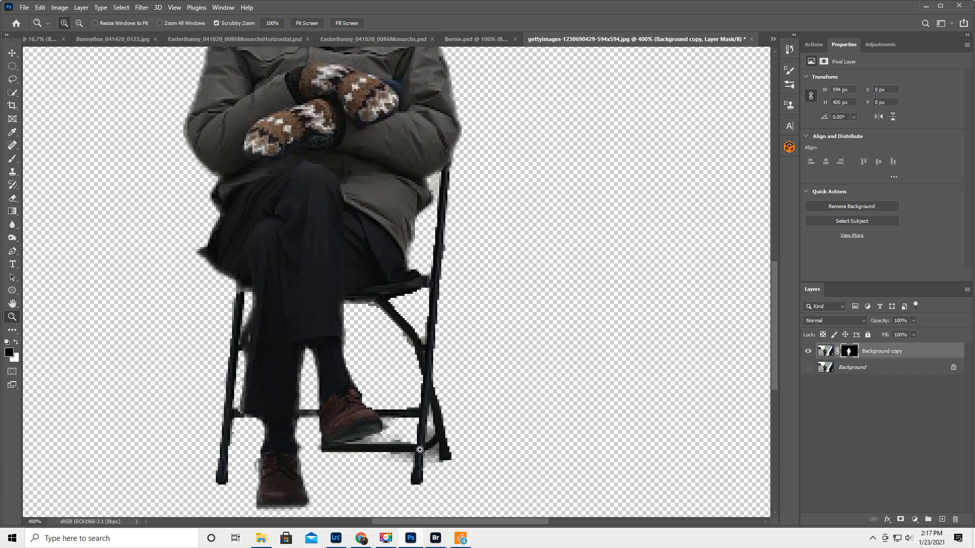
click(431, 443)
click(437, 442)
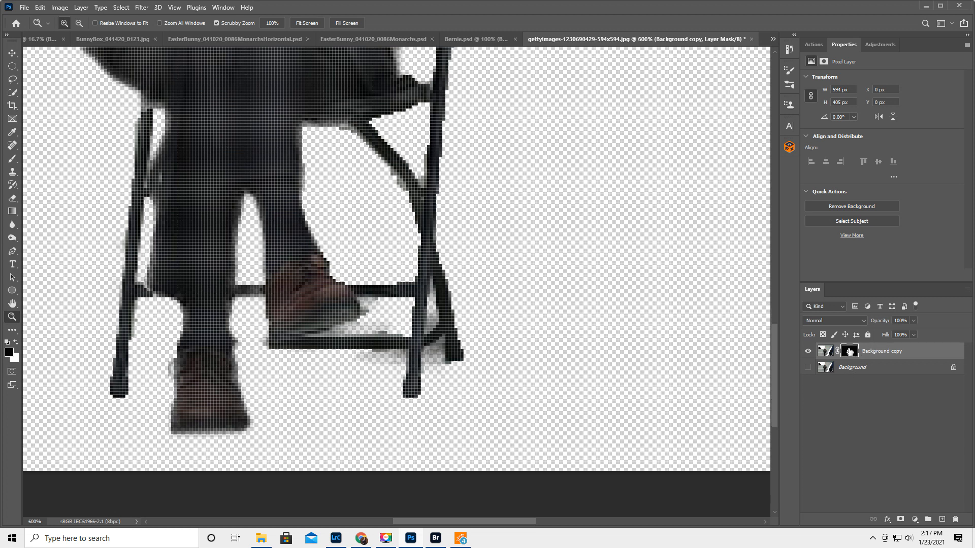
click(852, 351)
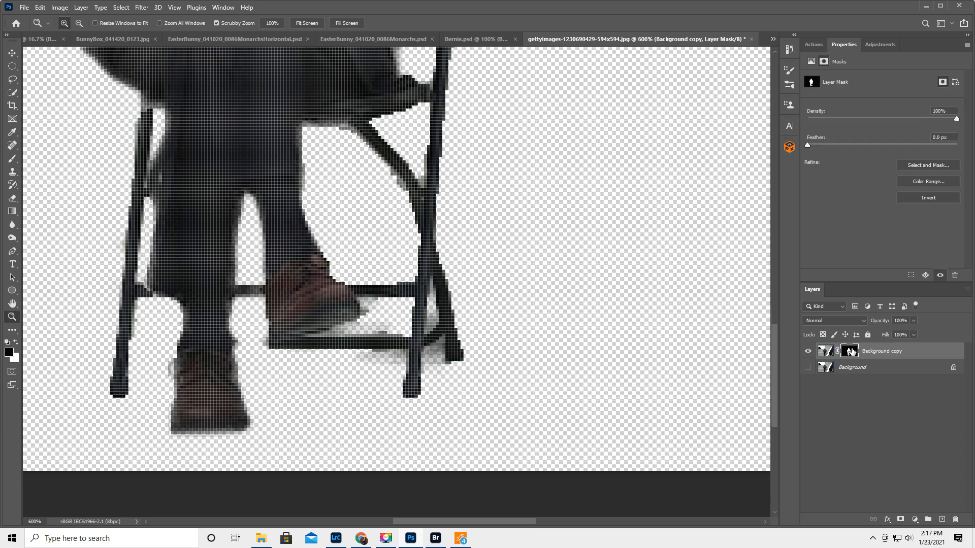
click(13, 159)
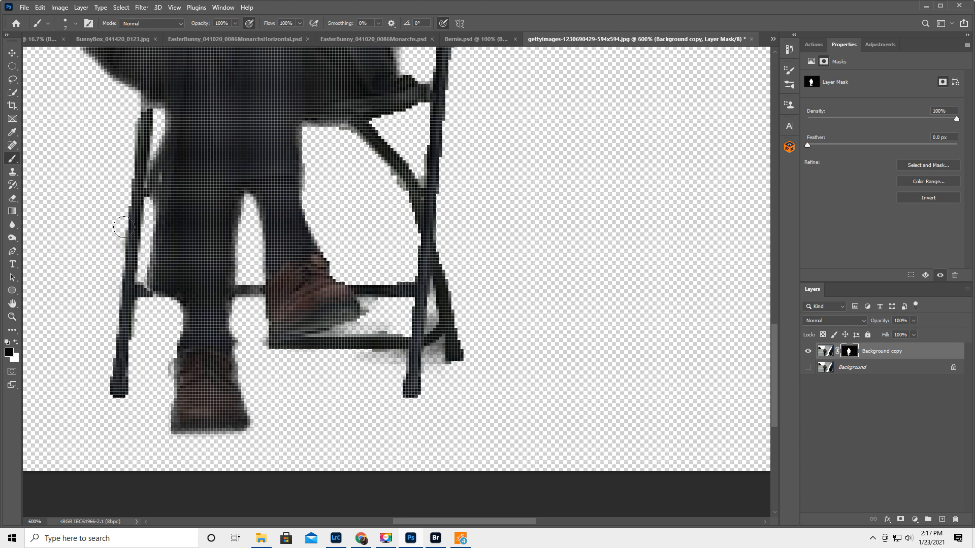
right_click(425, 316)
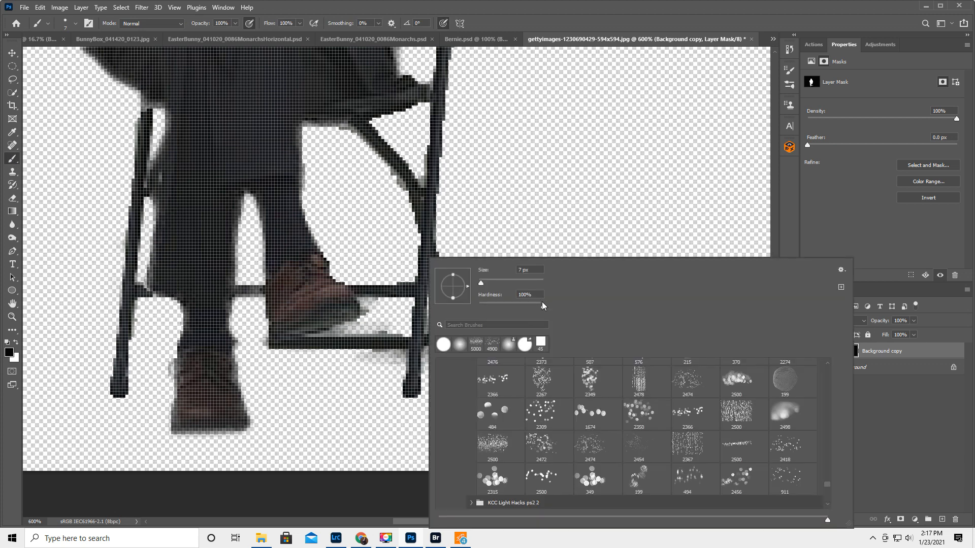
click(511, 5)
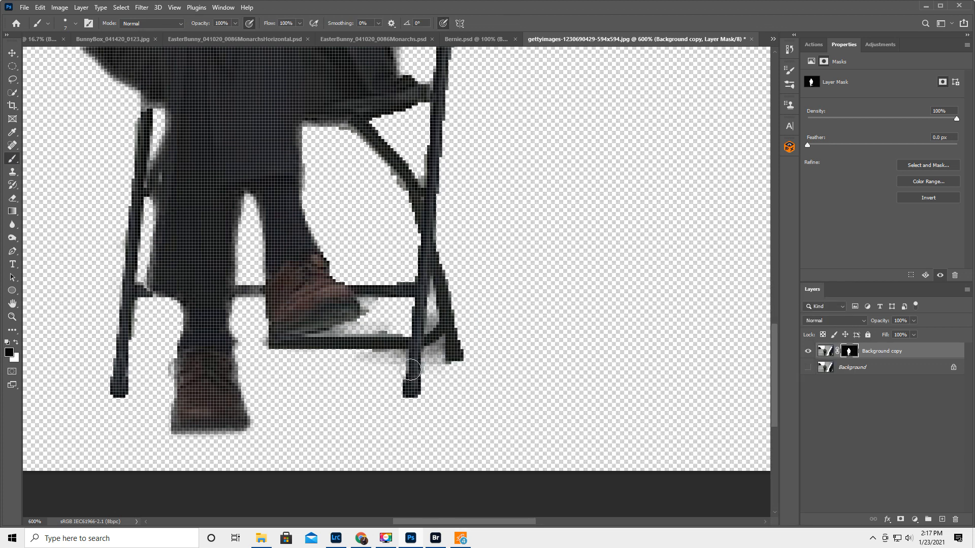
- Paint black on the mask with a 3 px brush to remove leftover background around the lower rail and rear leg
key([)
key([)
key([)
key([)
key([)
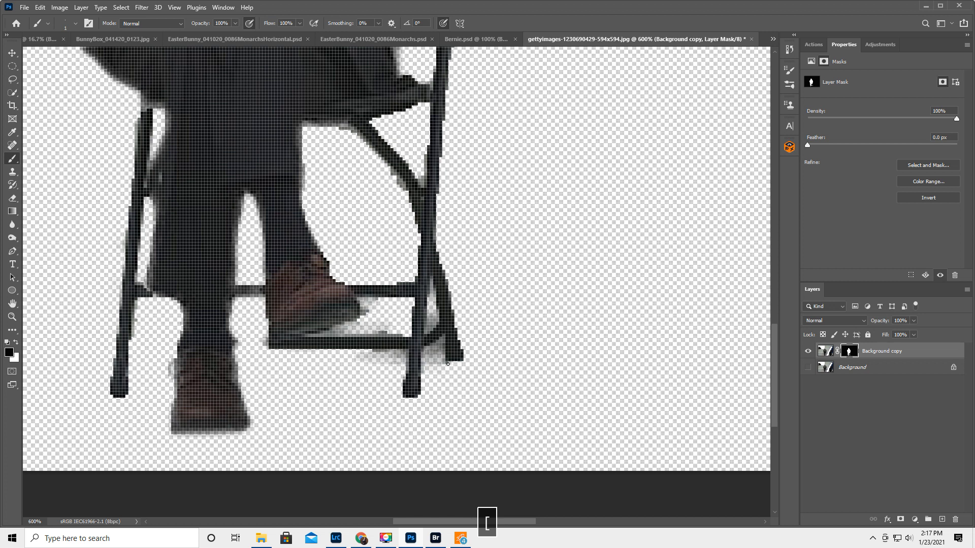
key(])
key(])
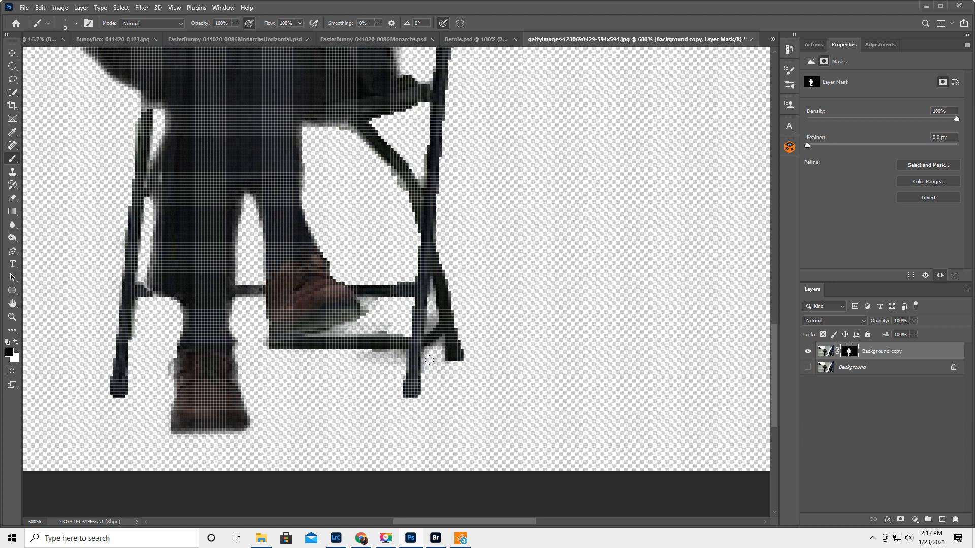
mouse_move(398, 357)
mouse_down()
mouse_move(368, 356)
mouse_move(395, 365)
mouse_up()
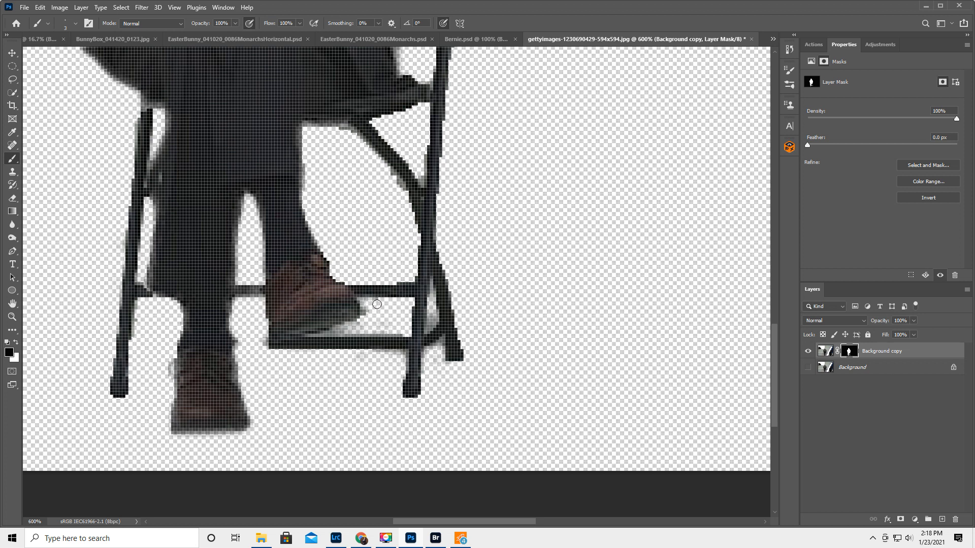
drag(431, 314, 429, 322)
- Clean up the mask between the trouser leg and the adjacent chair leg with a 1 px brush, alternating black and white
key(bracketleft)
key(bracketleft)
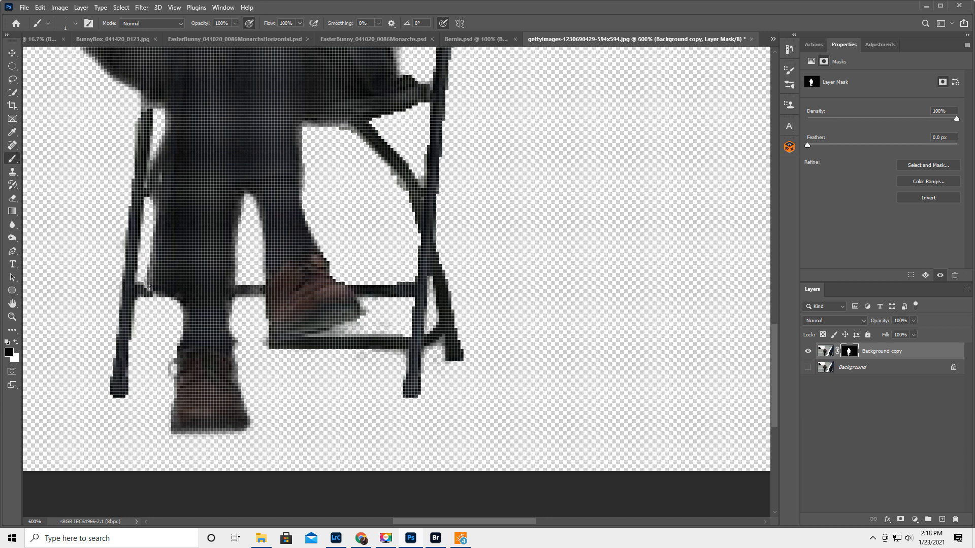
scroll(163, 198, up, 1)
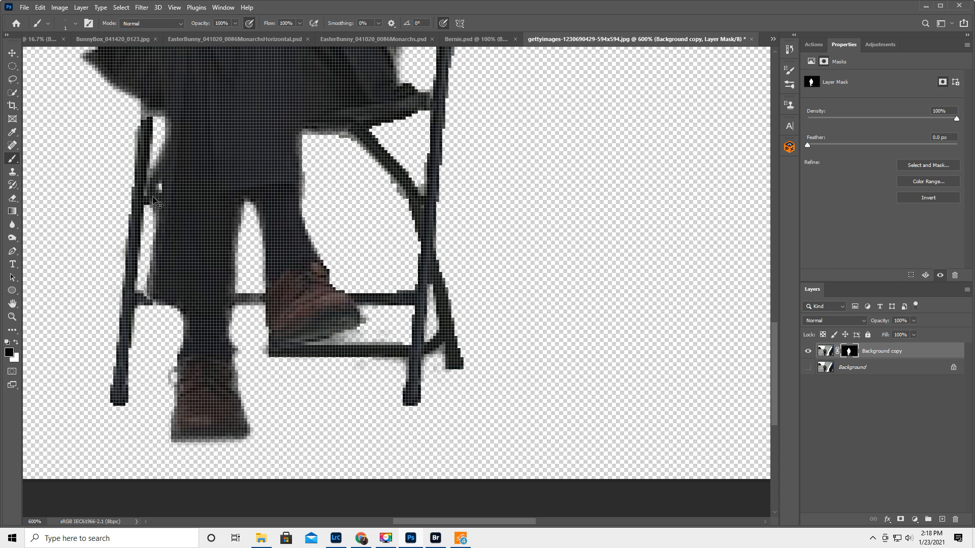
key(ctrl+z)
drag(147, 184, 153, 155)
scroll(155, 127, up, 4)
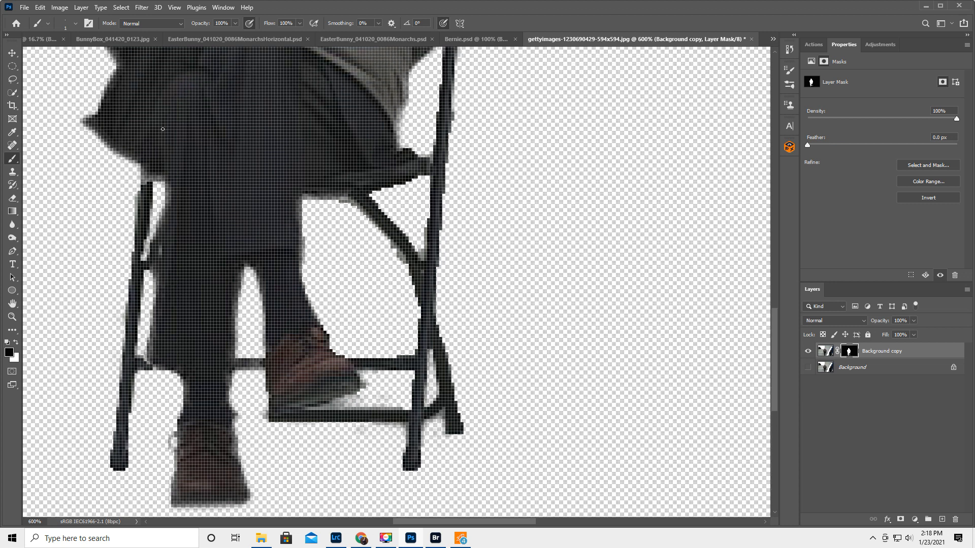
key(x)
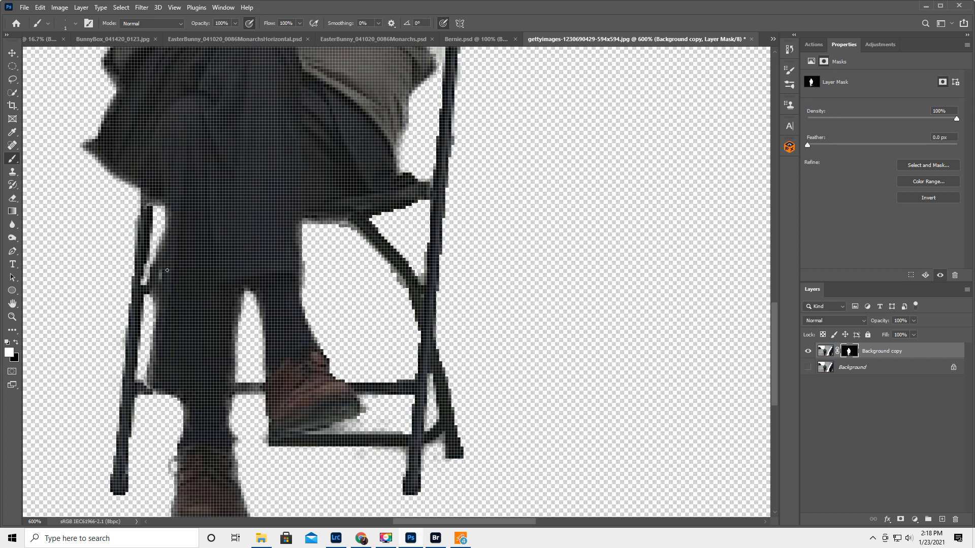
key(x)
scroll(252, 237, up, 5)
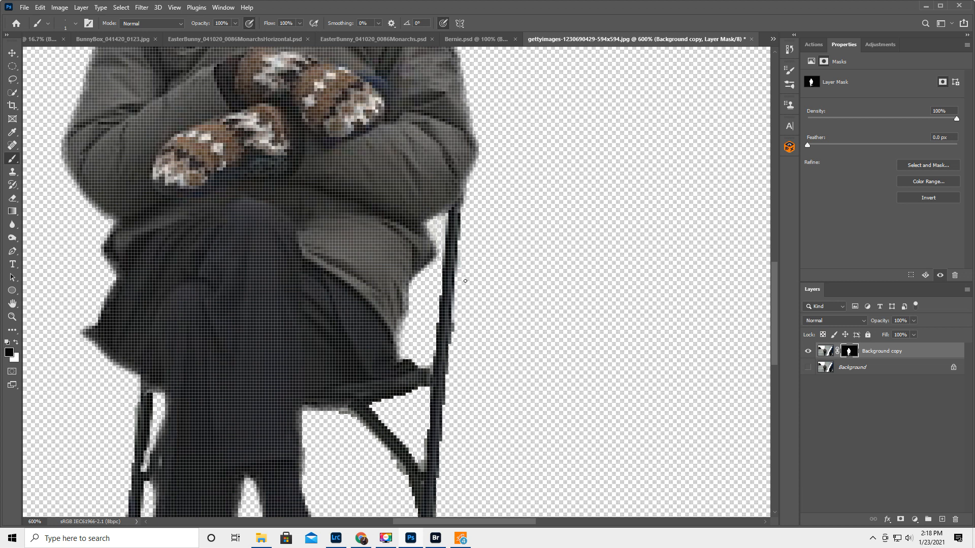
key(bracketleft)
- Paint black on the mask with a 1 px brush to remove leftover background between the raised shoe's sole and the lower rail
click(13, 317)
alt+click(173, 355)
alt+click(173, 356)
alt+click(191, 344)
alt+click(209, 338)
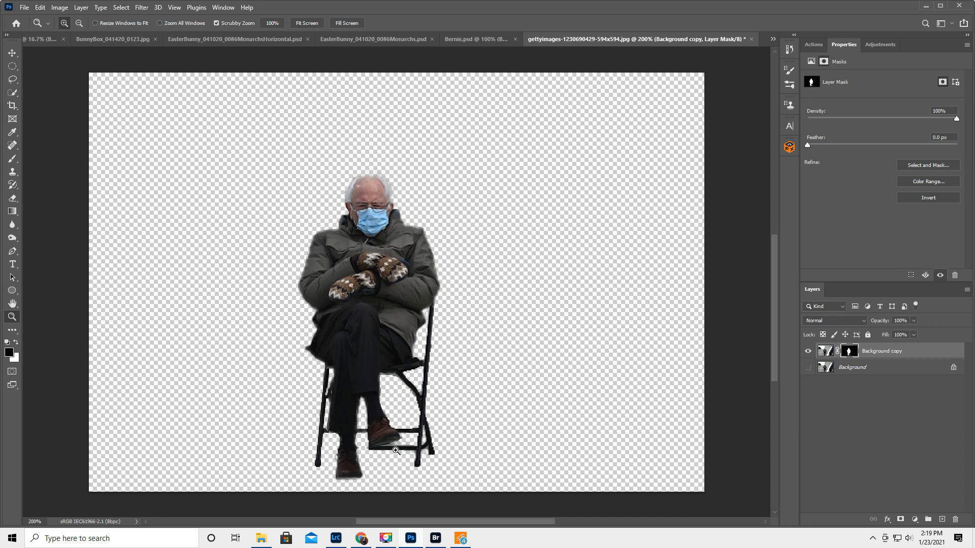
drag(391, 455, 384, 446)
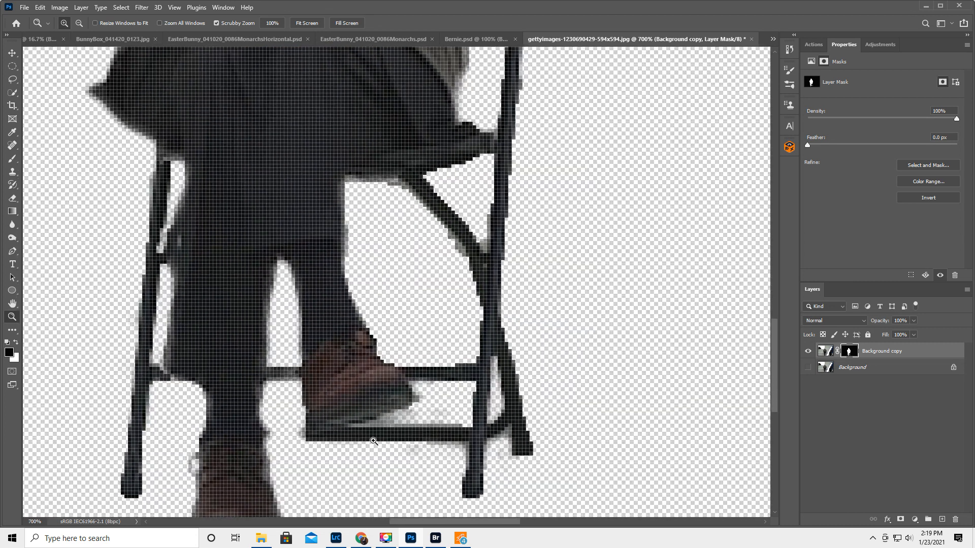
click(13, 158)
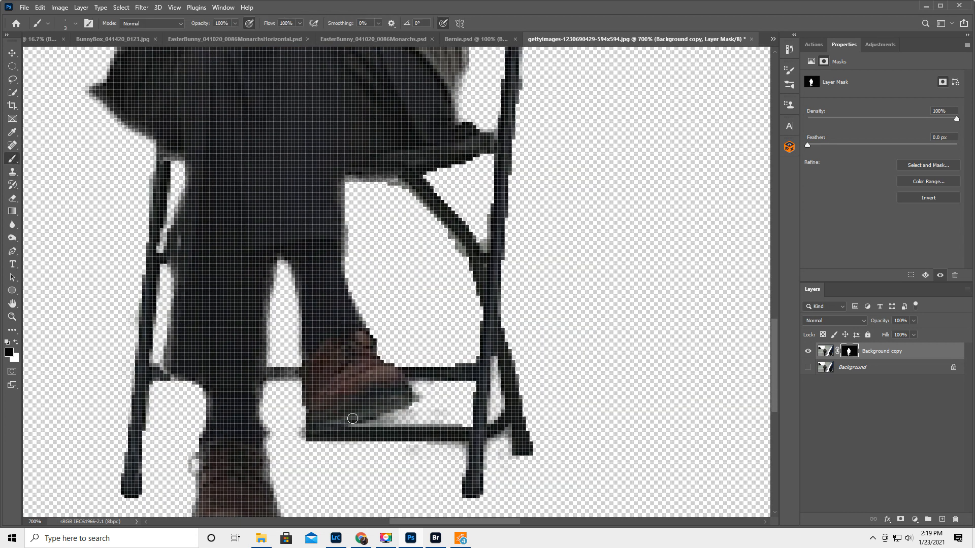
key(bracketleft)
drag(349, 425, 464, 423)
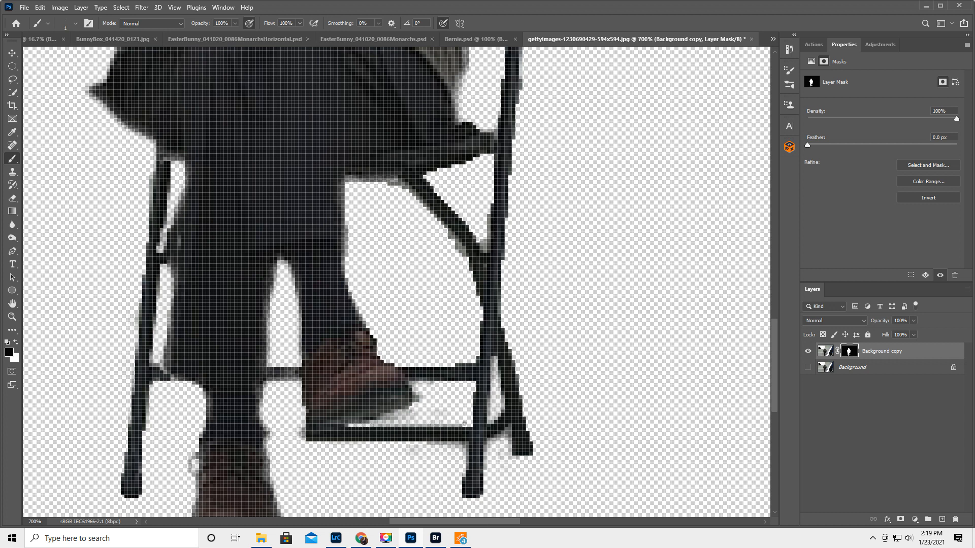
mouse_move(364, 423)
mouse_down()
mouse_move(403, 411)
mouse_move(386, 423)
mouse_up()
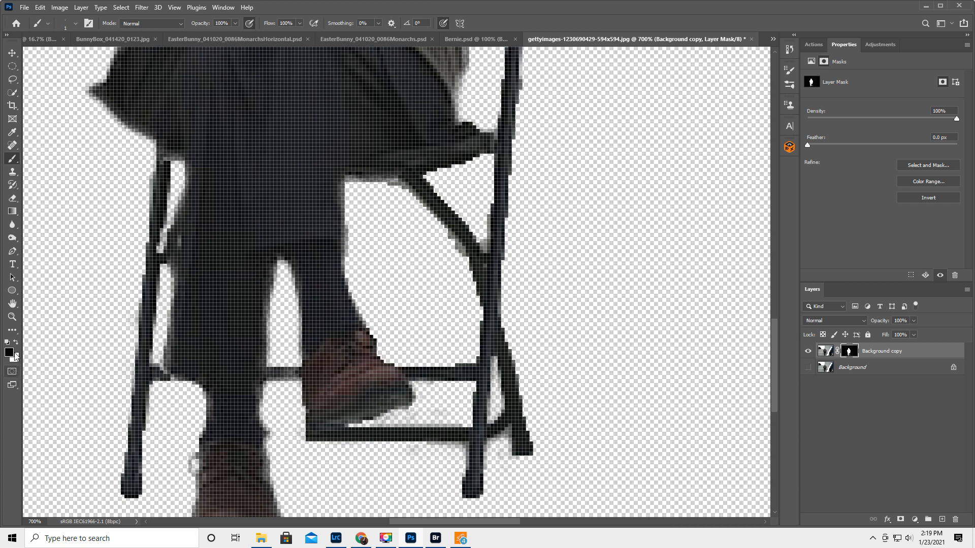
- Compare the masked chair legs and shoes with the original photo by showing and hiding the Background layer
click(12, 316)
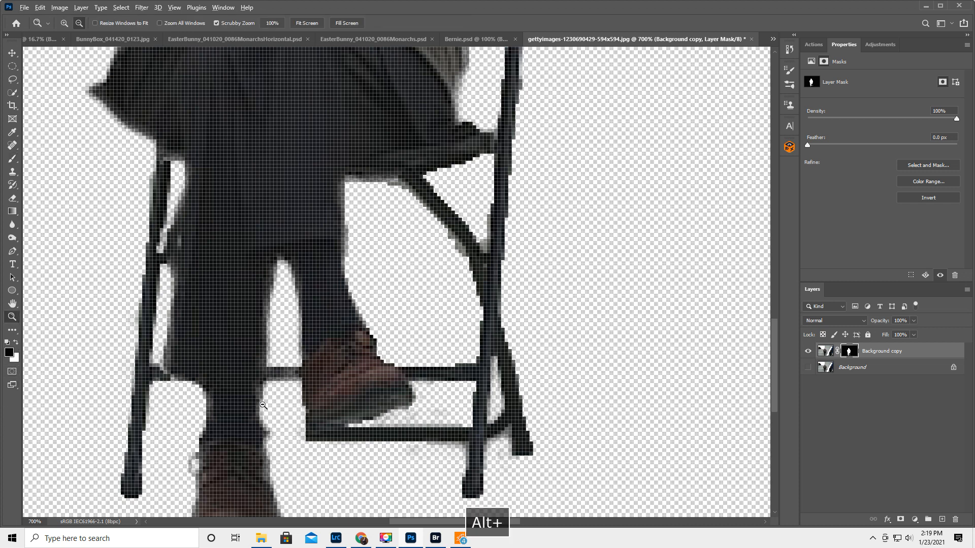
alt+click(264, 405)
alt+click(264, 405)
alt+click(263, 405)
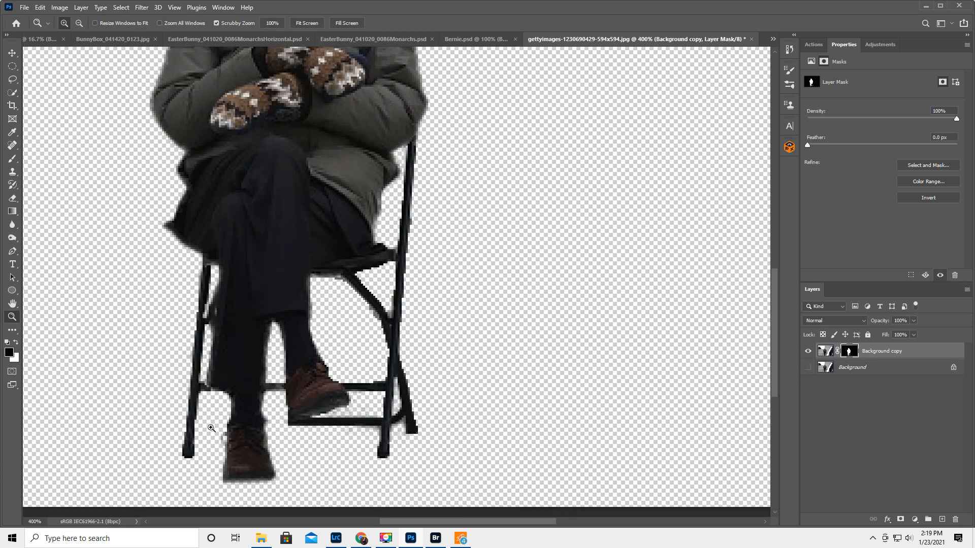
click(808, 367)
click(809, 367)
click(808, 368)
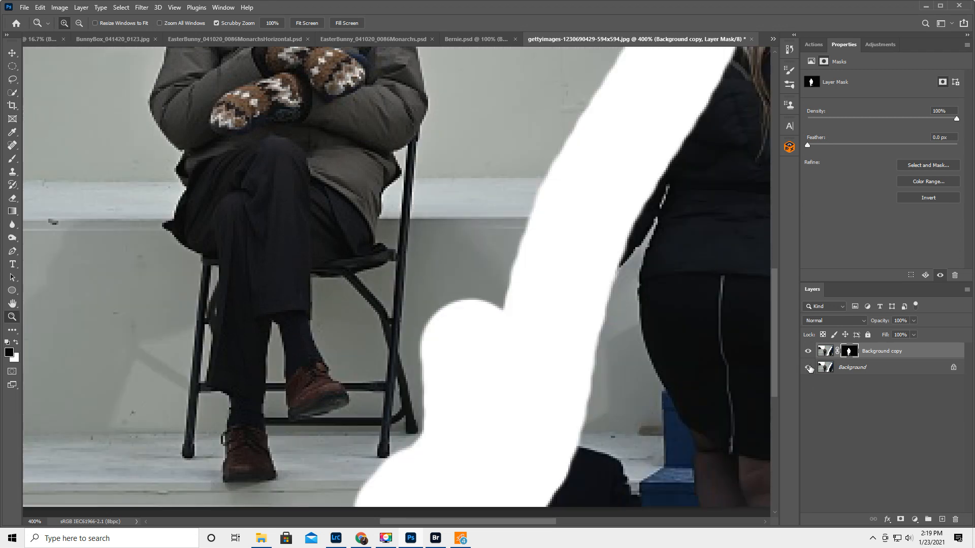
click(808, 367)
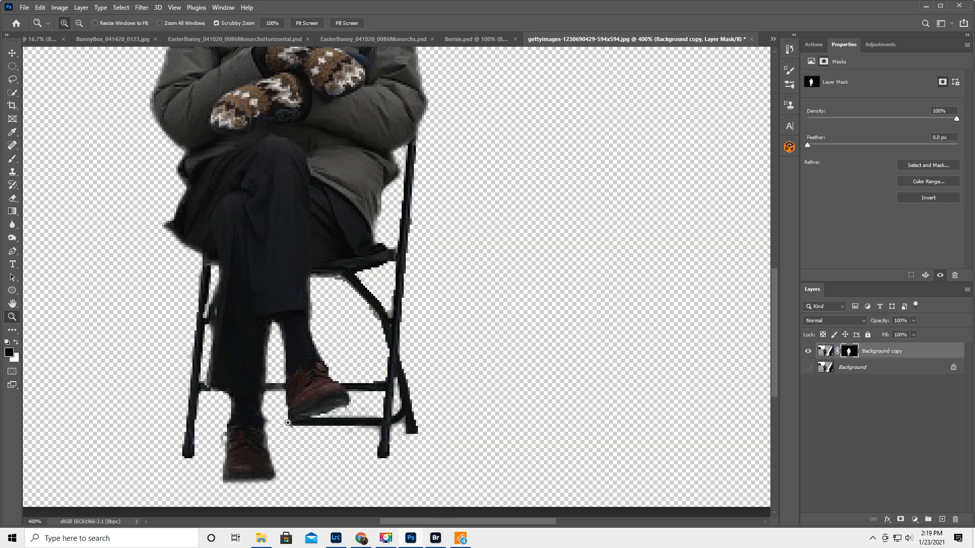
- Restore the missing section of the chair's lower rail between the two shoes with white on the mask, and check it against the Background layer
key(x)
click(13, 158)
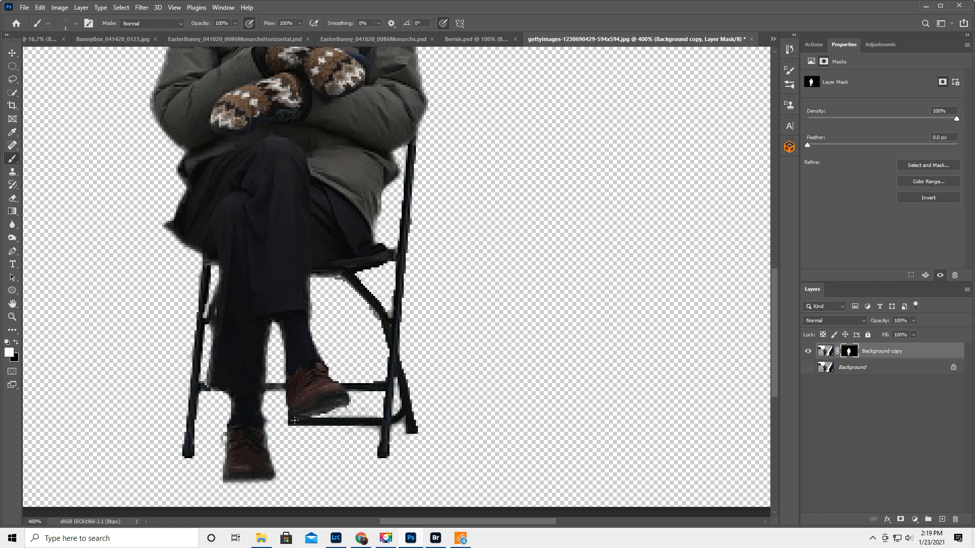
mouse_move(268, 421)
mouse_down()
mouse_move(290, 424)
mouse_move(263, 421)
mouse_up()
key(bracketright)
key(bracketright)
key(bracketright)
key(bracketright)
key(bracketright)
key(x)
key(bracketleft)
key(bracketleft)
key(bracketleft)
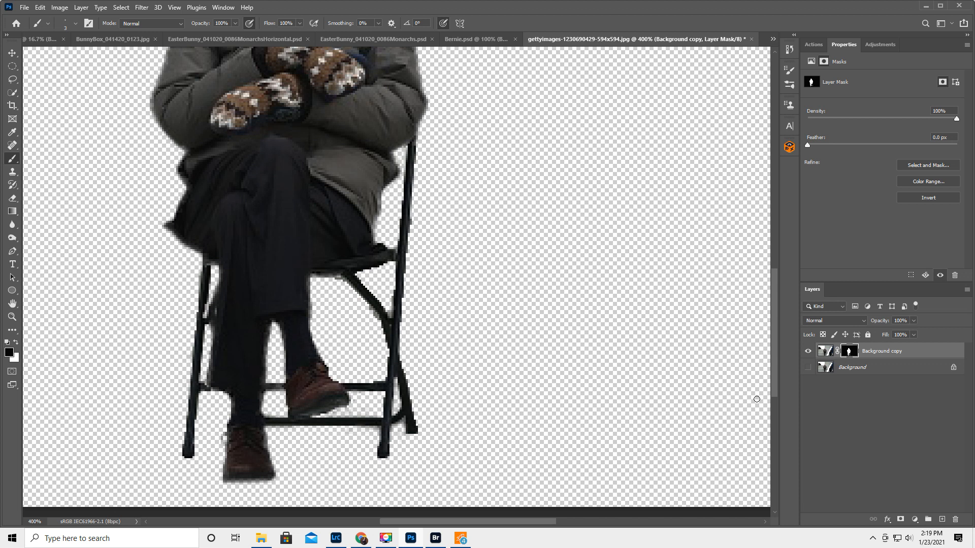
click(808, 367)
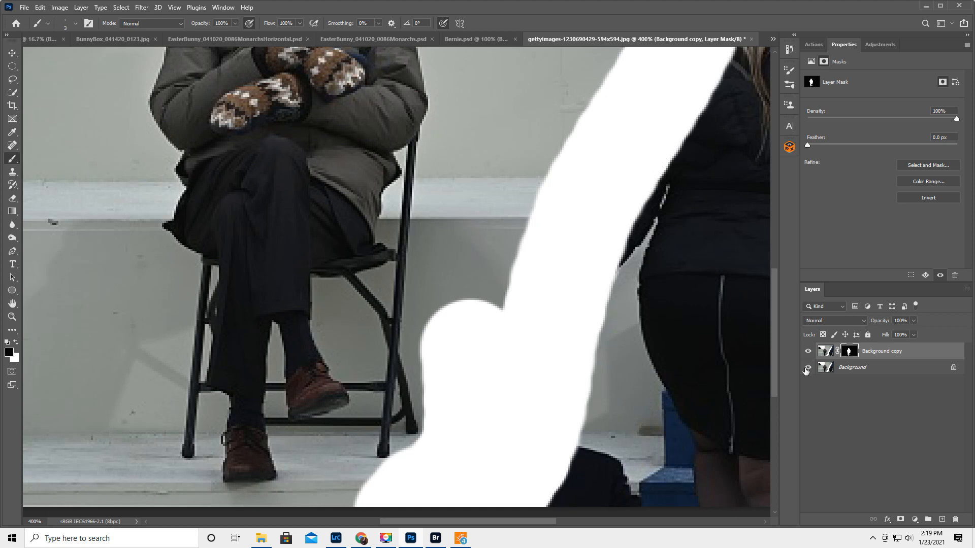
click(808, 368)
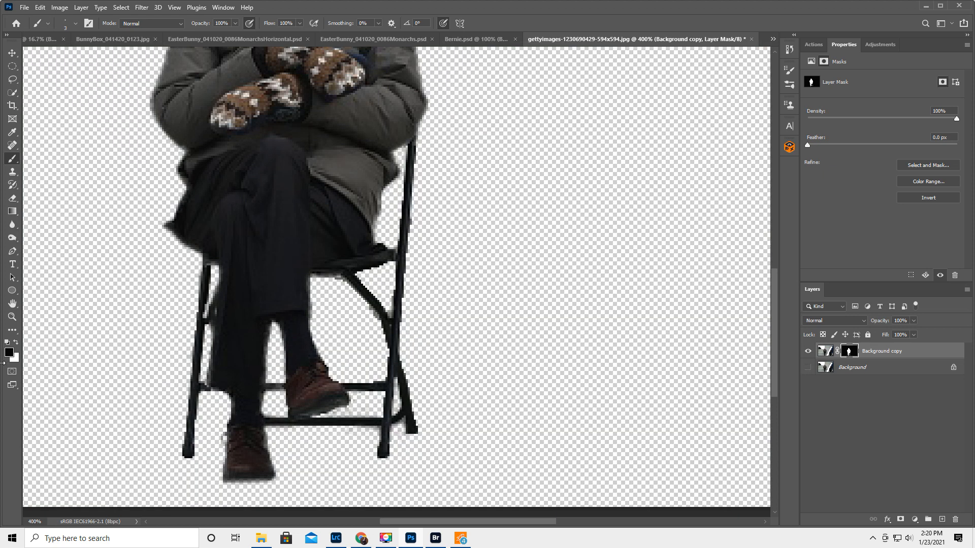
- Convert the masked Background copy layer to a Smart Object
click(15, 317)
alt+click(286, 260)
alt+click(294, 252)
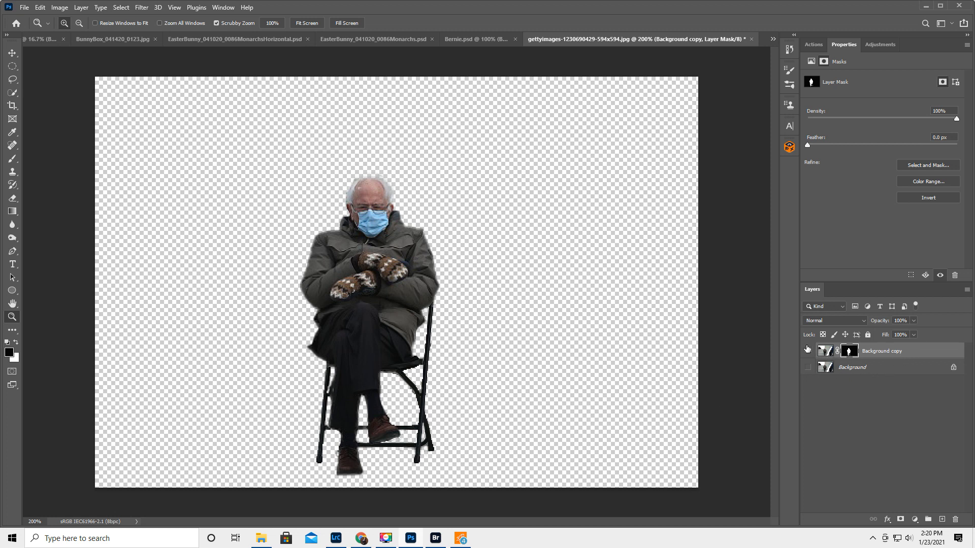
right_click(916, 349)
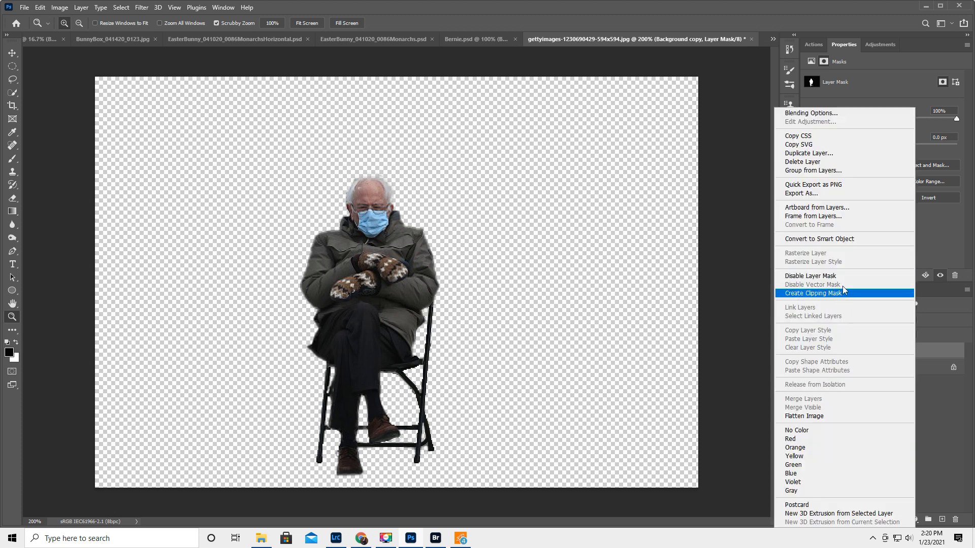
click(857, 239)
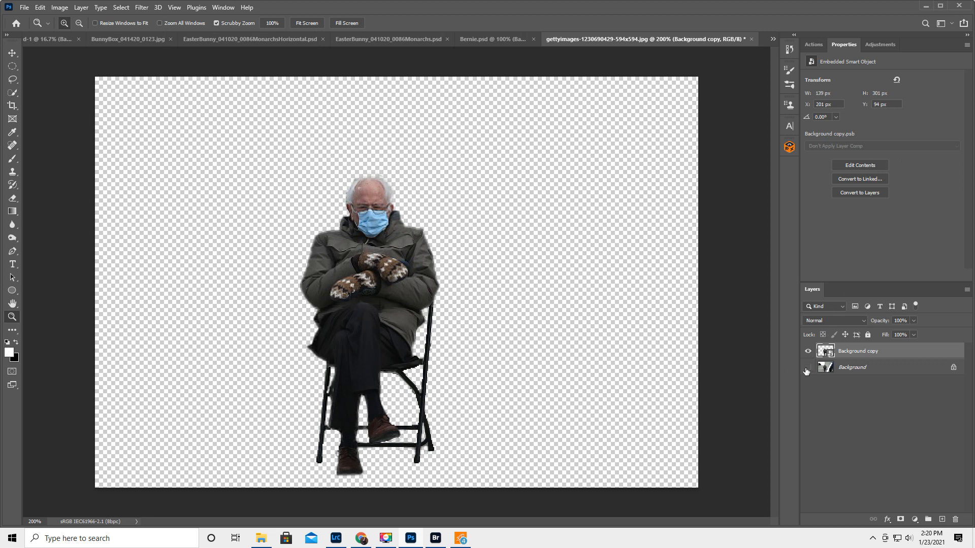
- Open the tulip field photo tulips-175600.jpg from the Downloads folder
click(22, 8)
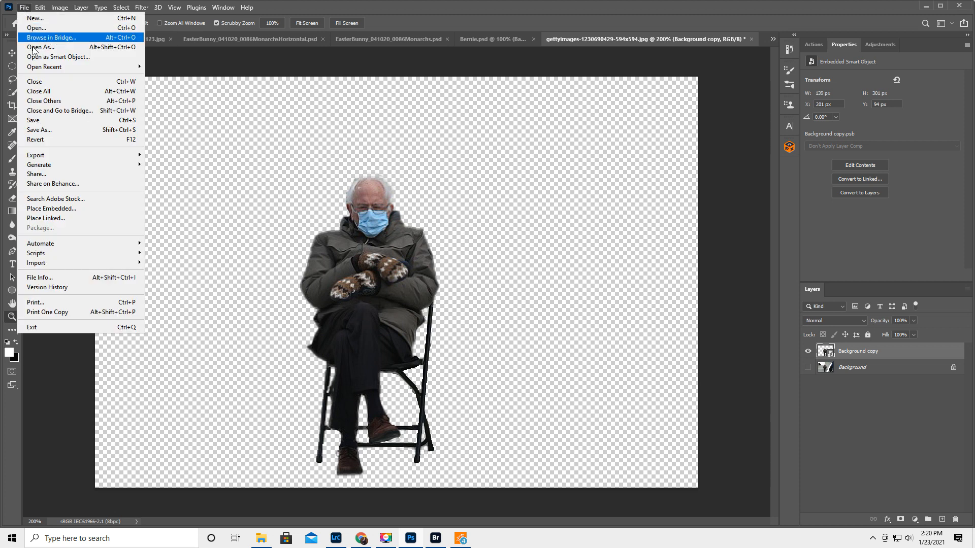
click(44, 28)
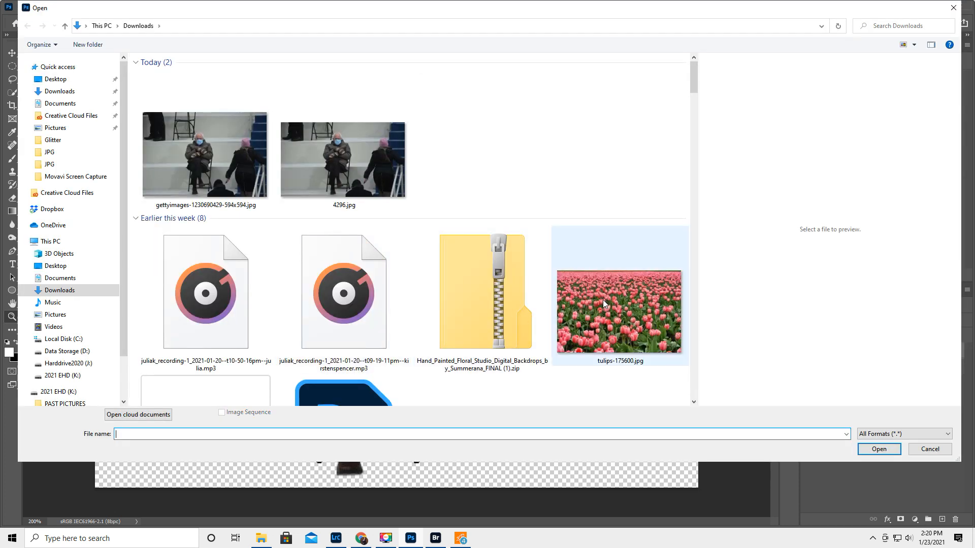
click(602, 299)
click(897, 450)
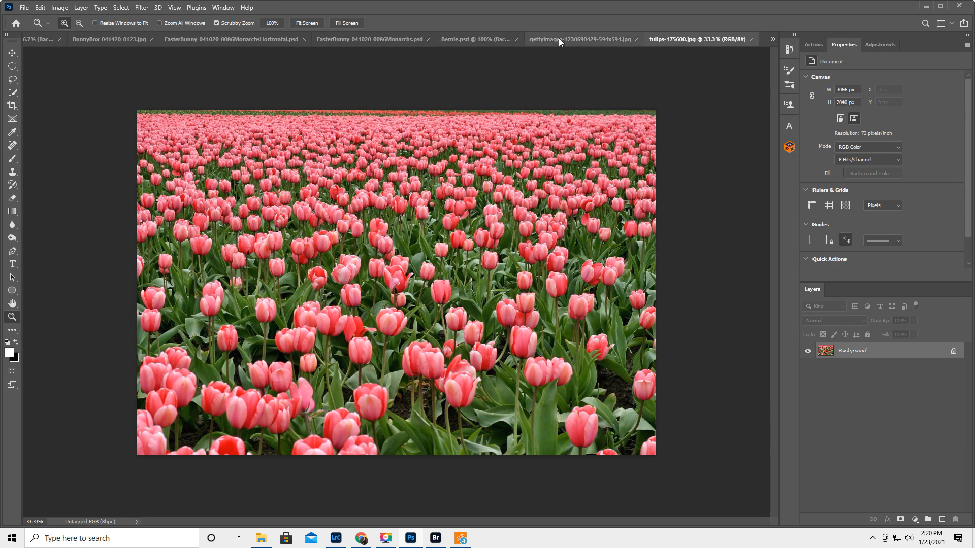
click(558, 39)
click(12, 53)
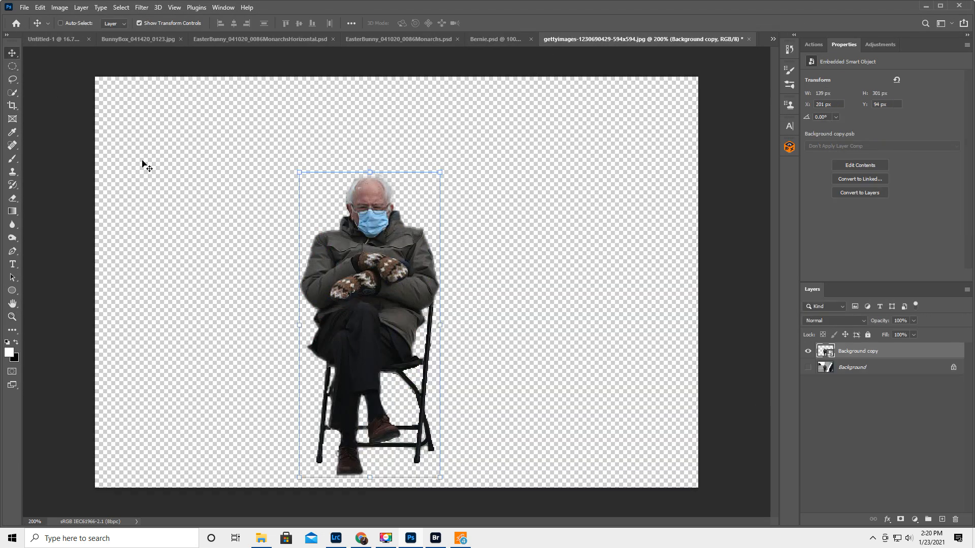
drag(388, 297, 498, 391)
- Enlarge the seated man to about 691 by 1496 px and place him in the tulip photo's lower-left area, shoes near the lower edge
drag(441, 315, 369, 289)
key(Return)
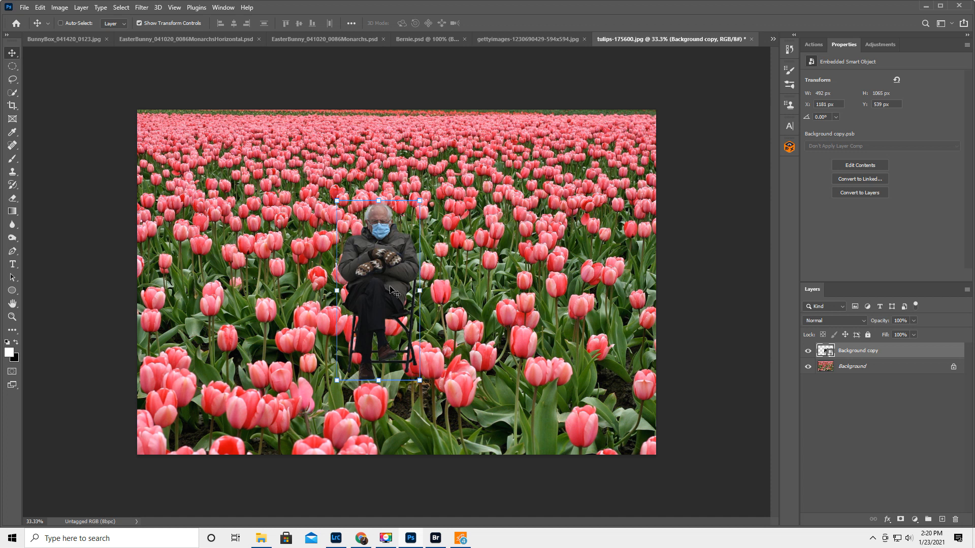
drag(324, 395, 222, 393)
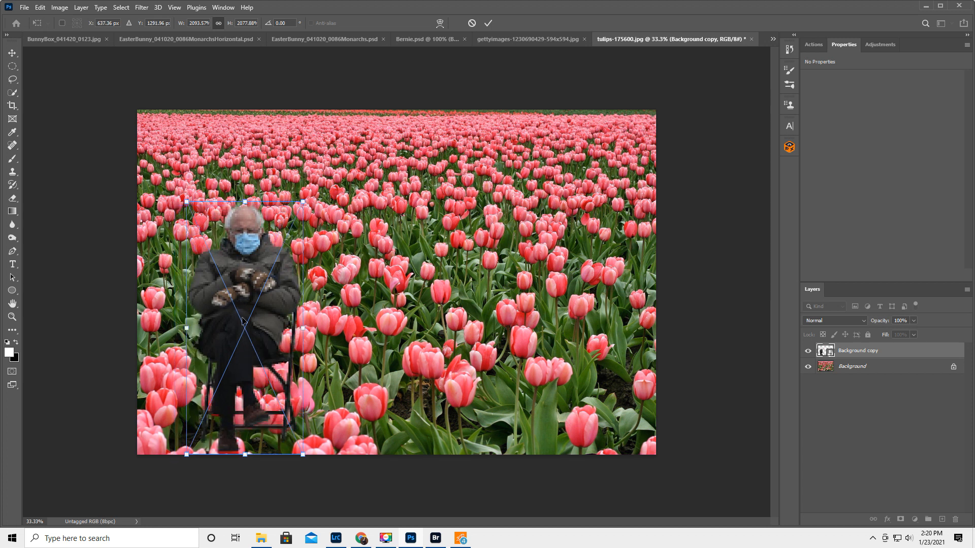
key(Return)
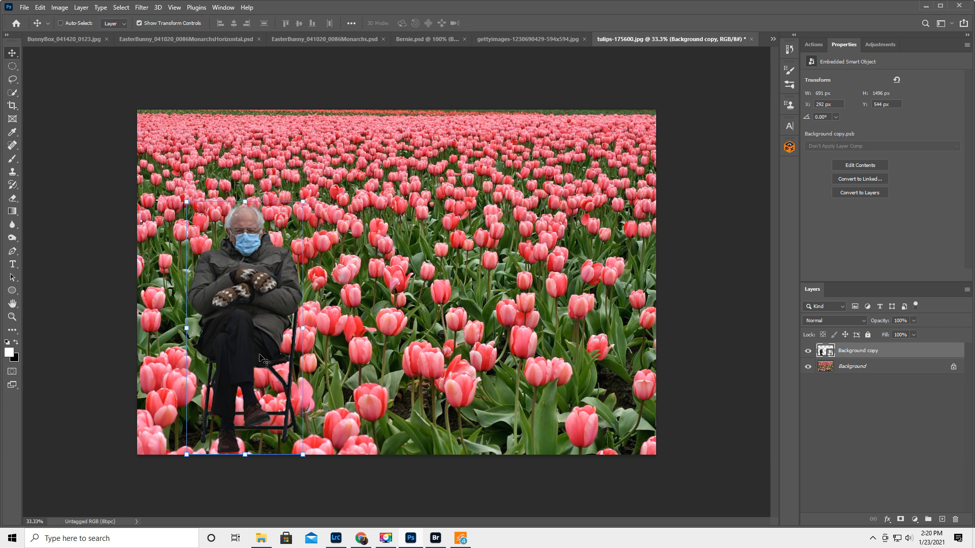
- Examine the cut-out's edges against the tulips up close, from the chair legs to the head, and return to the whole composite
click(12, 318)
click(250, 399)
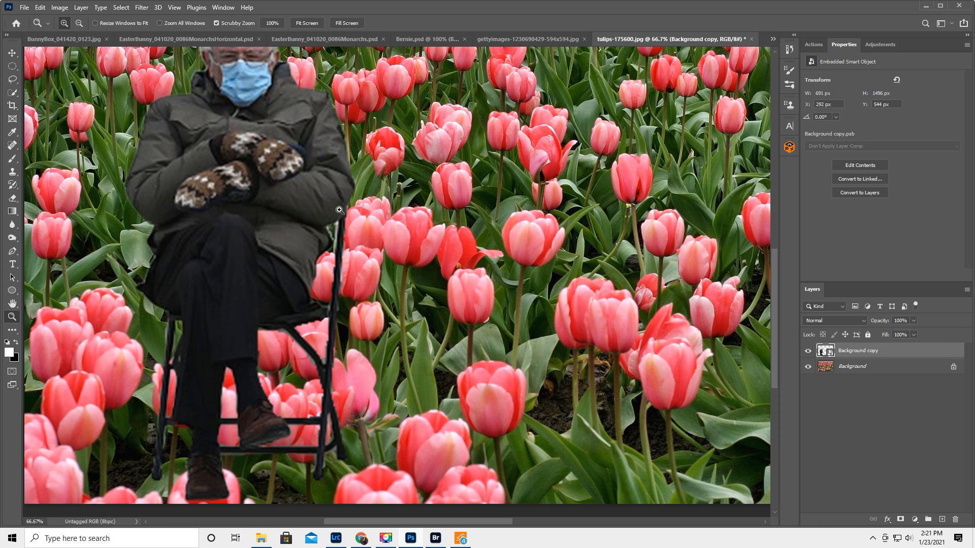
scroll(359, 221, up, 3)
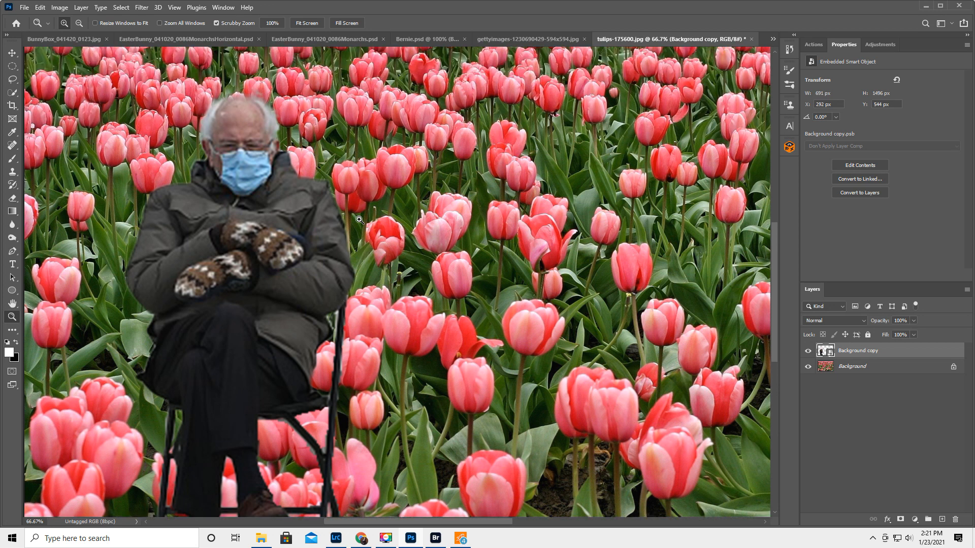
alt+click(235, 307)
alt+click(235, 307)
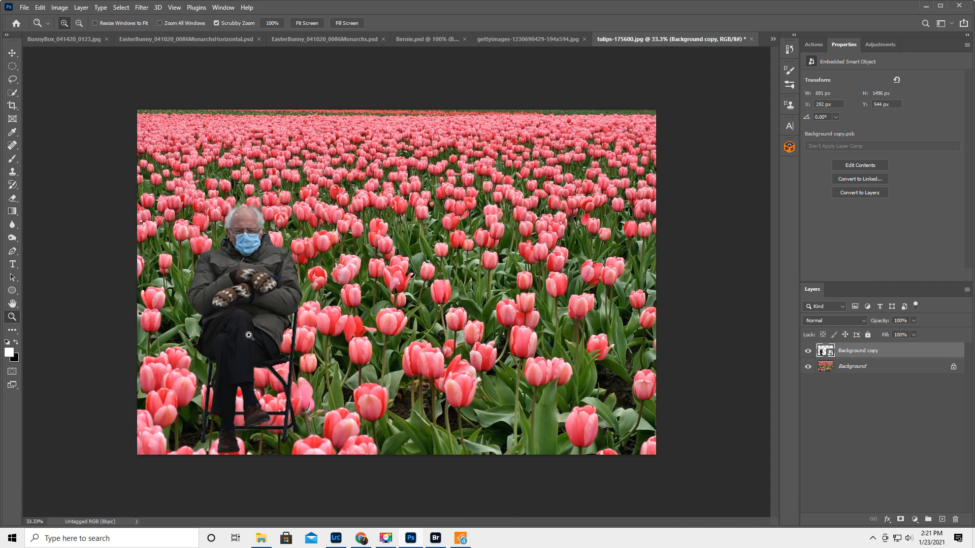